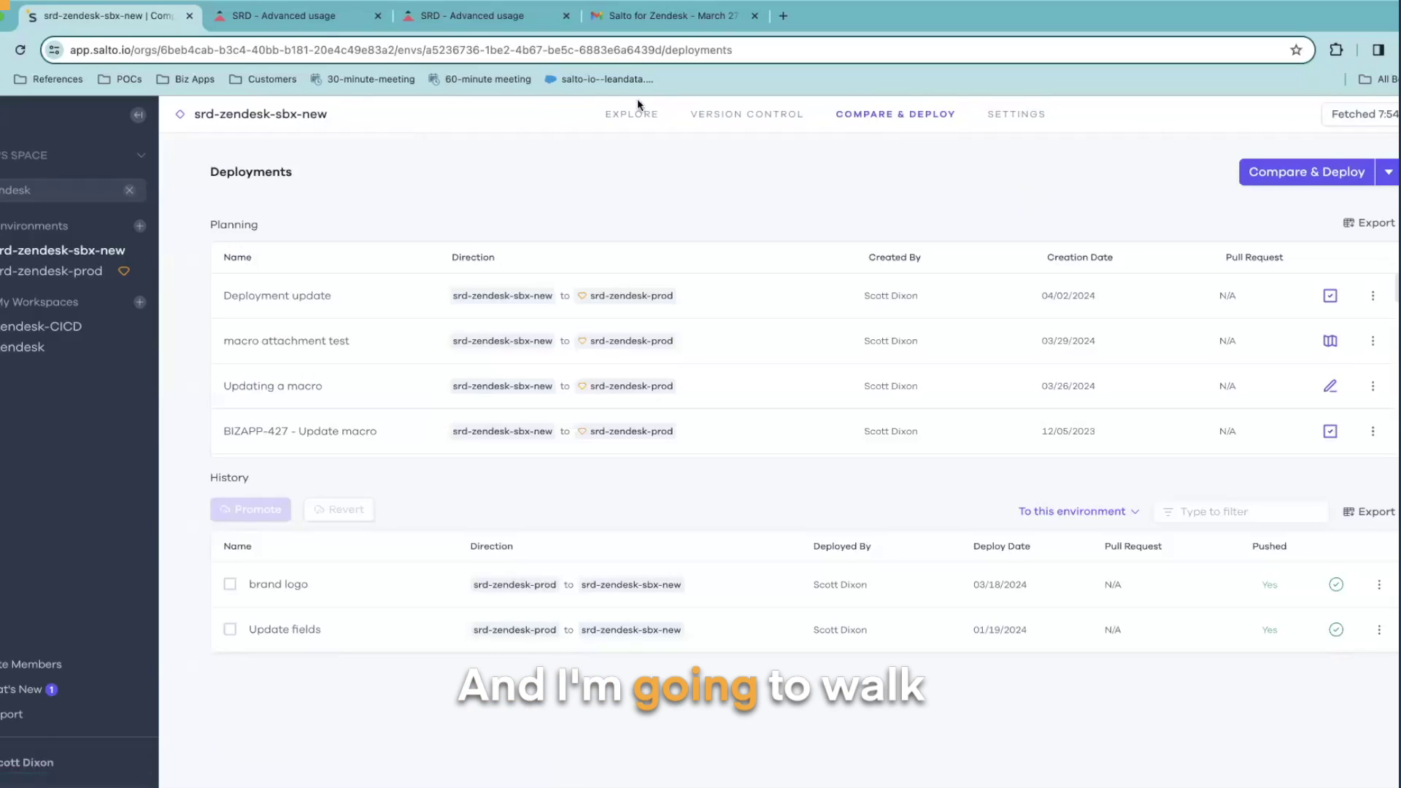
Review the SRD - Advanced usage article's request-form and Platform Basics links by scrolling through it.
click(318, 10)
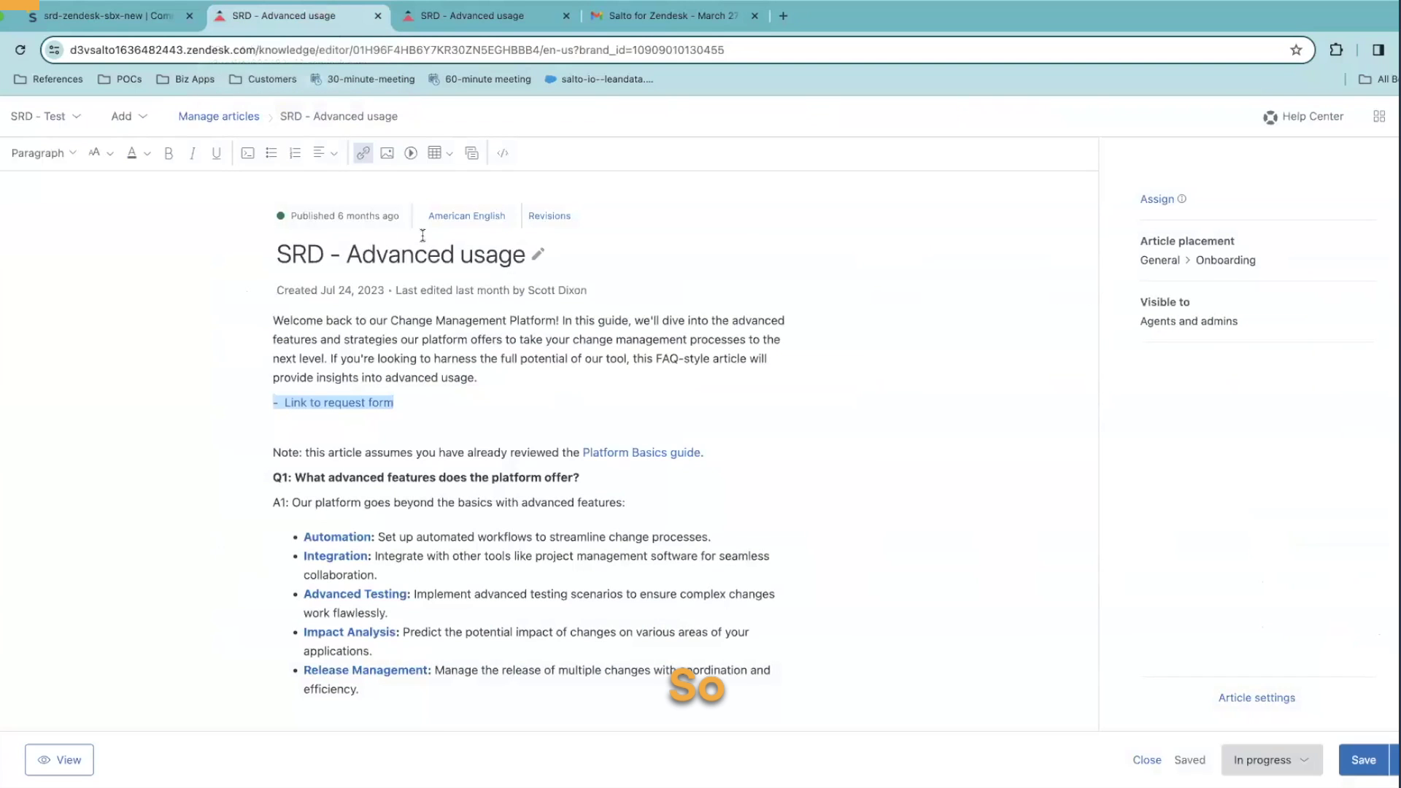
click(502, 375)
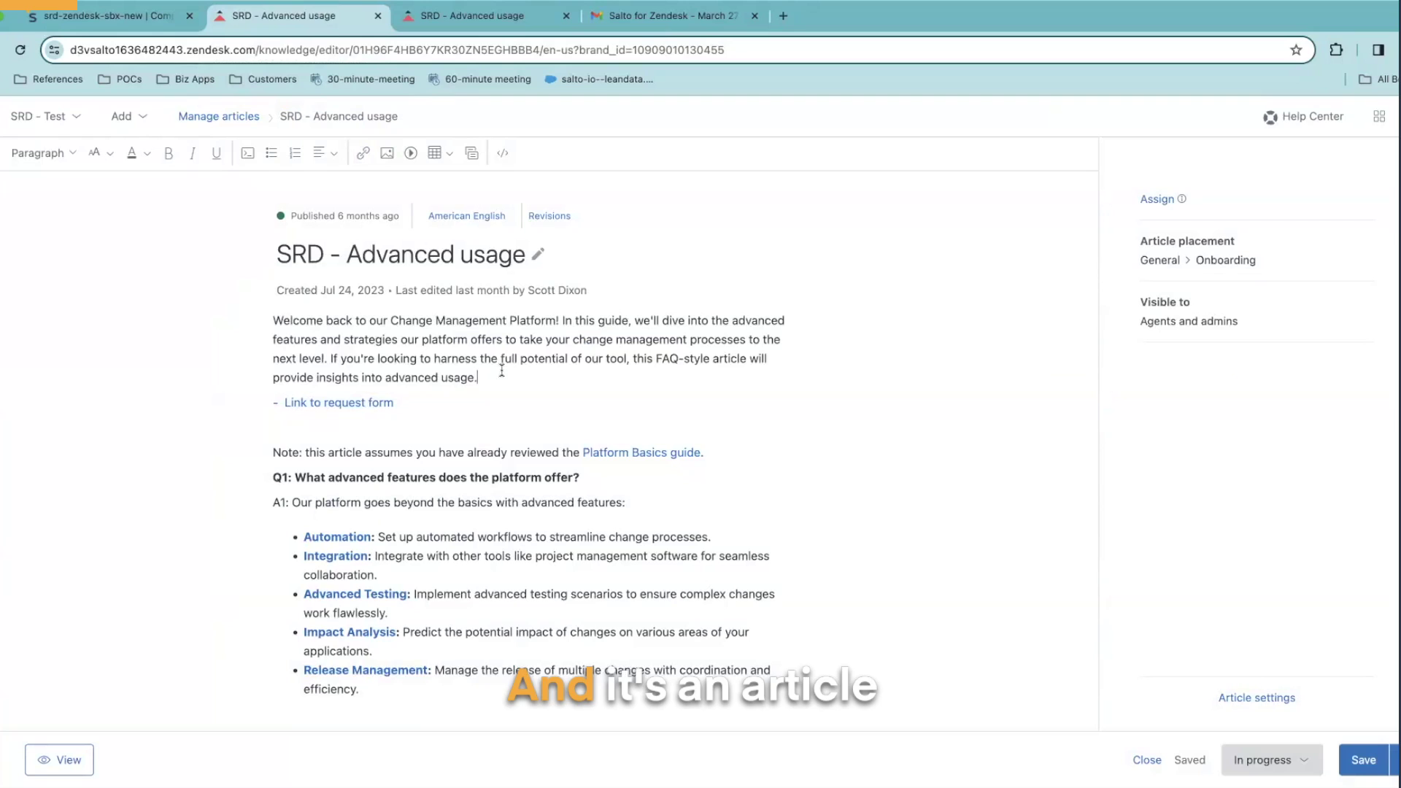
scroll(358, 336, down, 1)
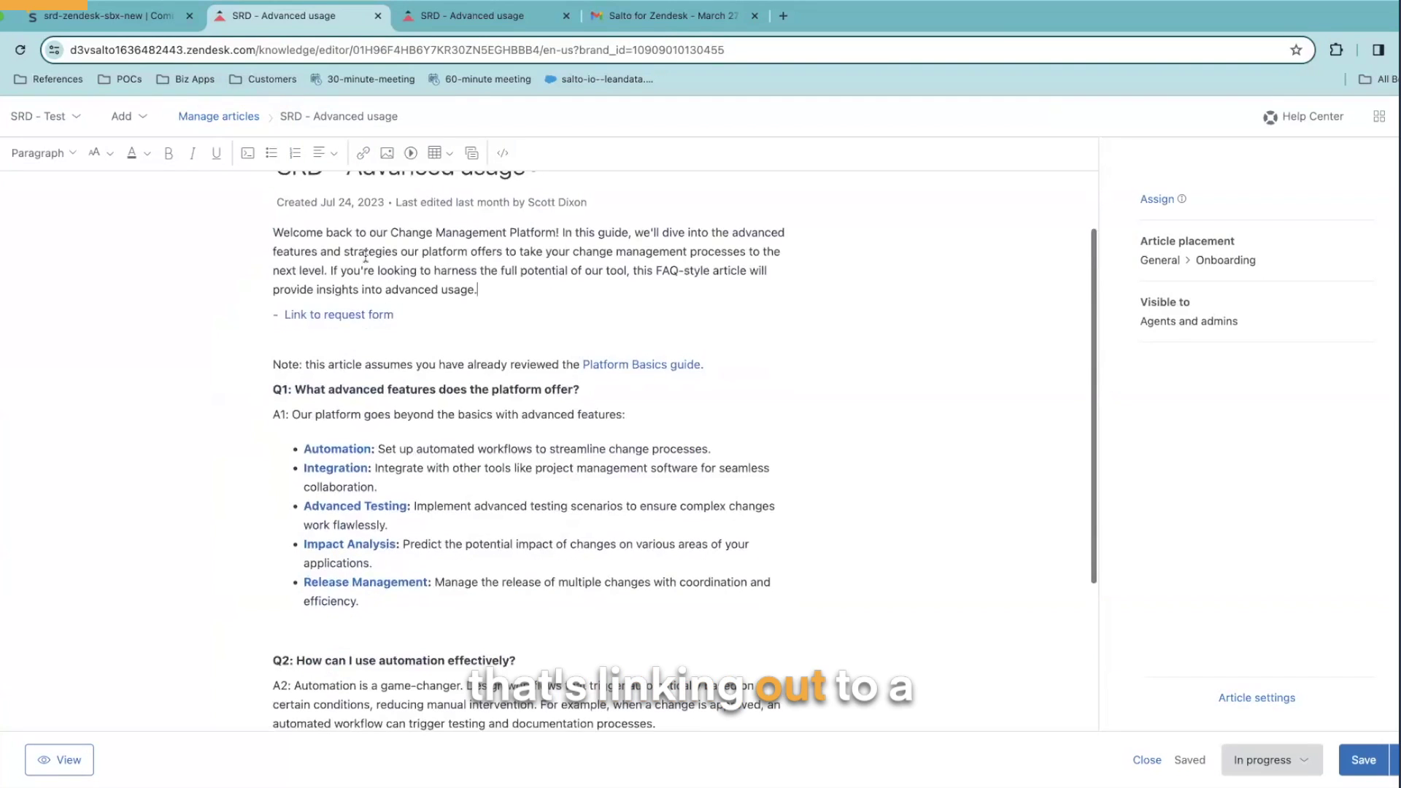
scroll(354, 330, down, 2)
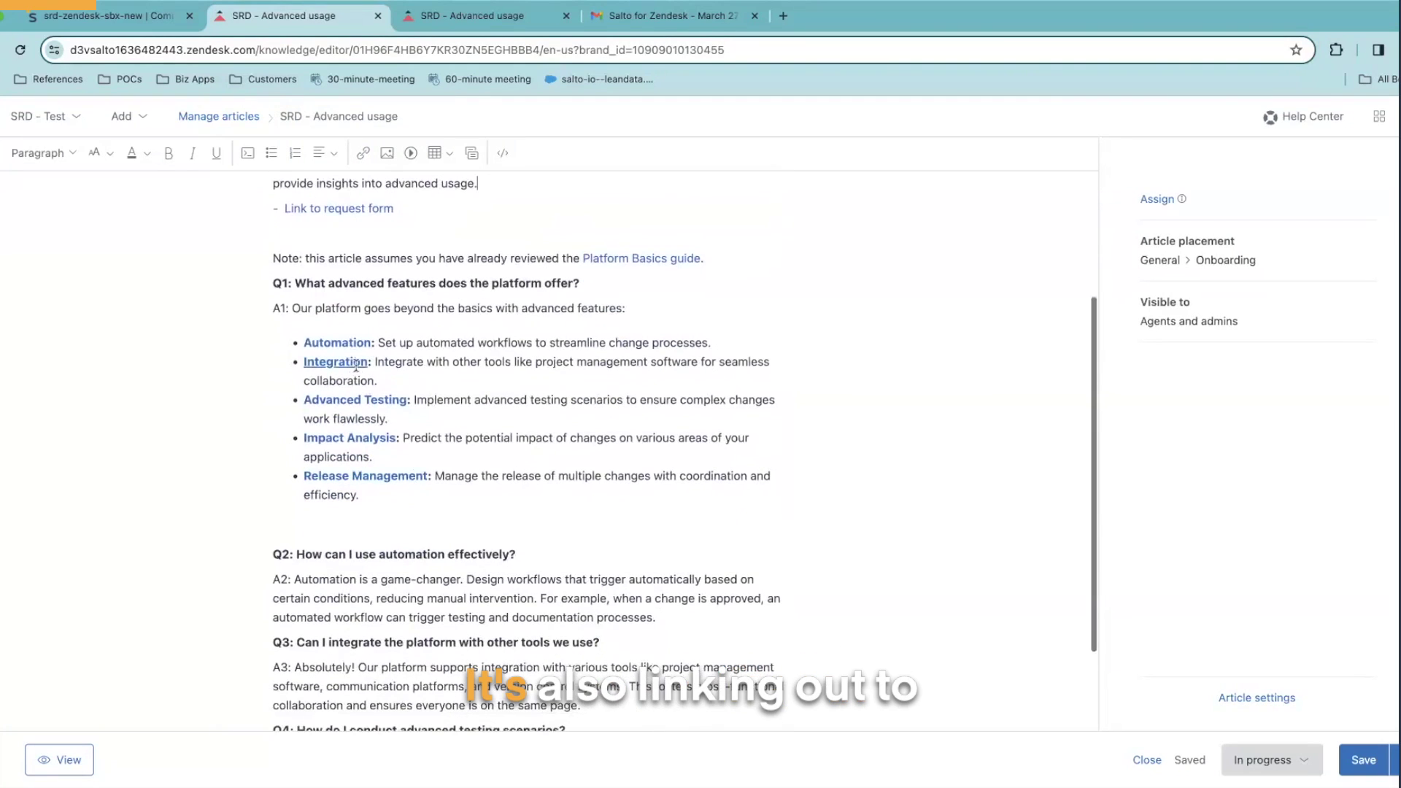
scroll(357, 431, down, 1)
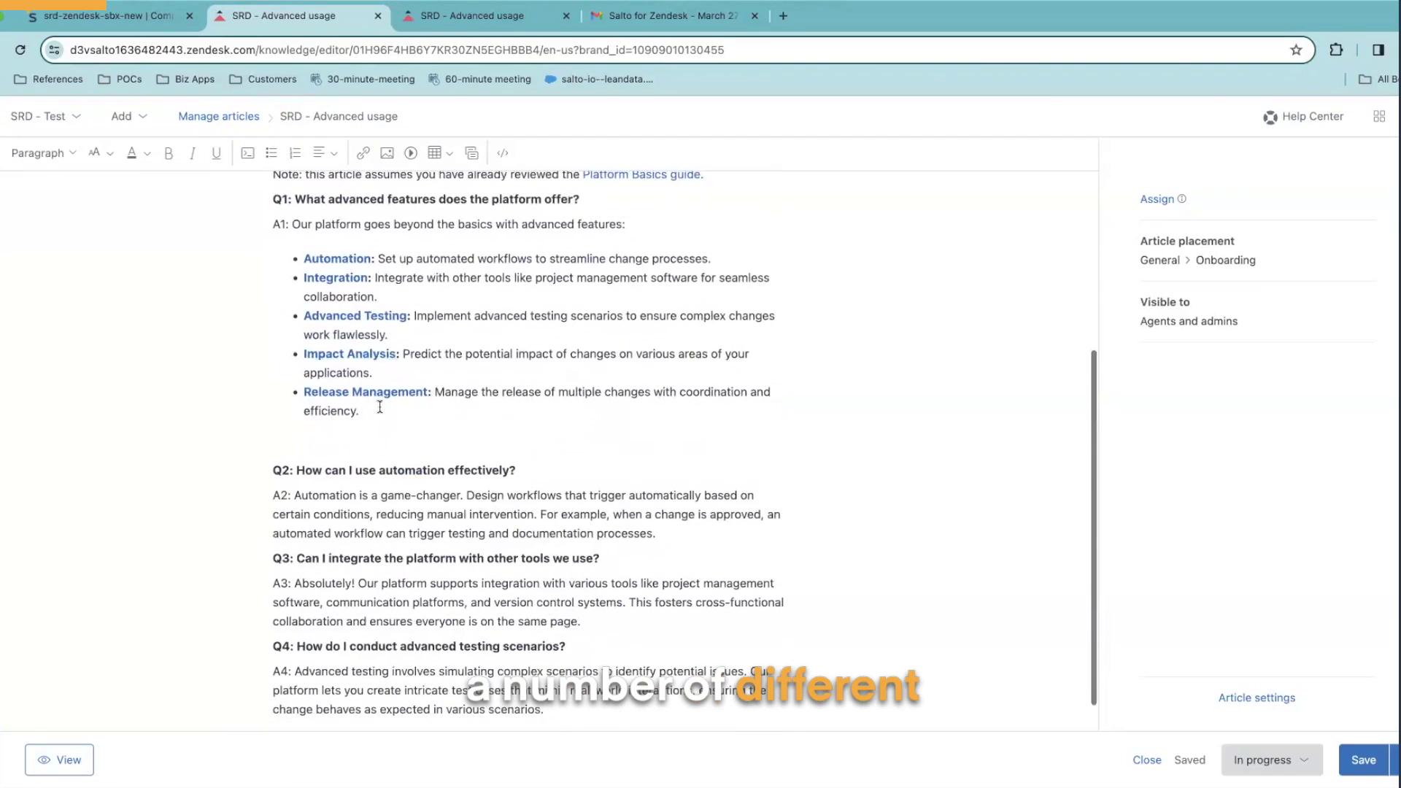
scroll(409, 328, up, 4)
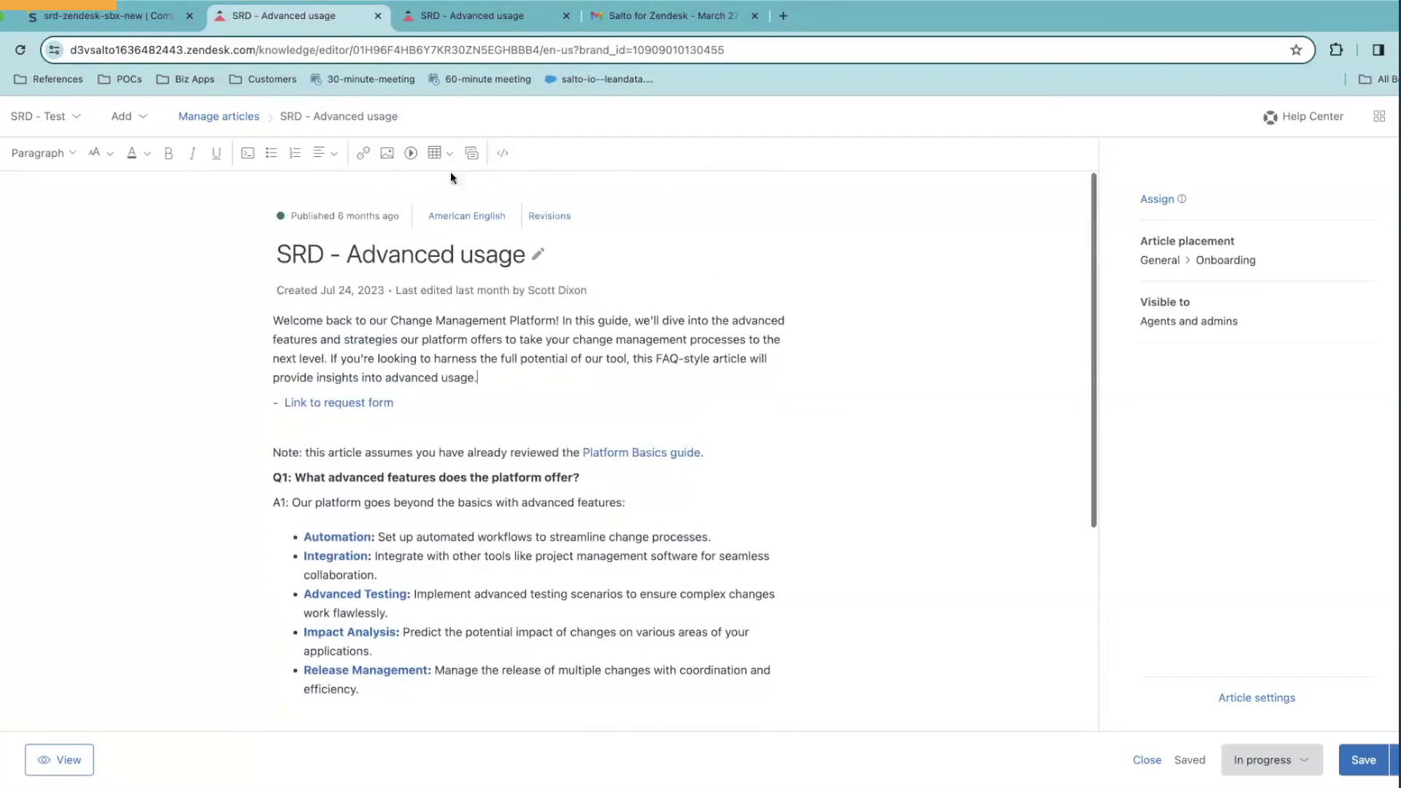
Compare the copy's unlinked 'Automation' and 'Advanced' terms against the fully linked article copy.
click(454, 22)
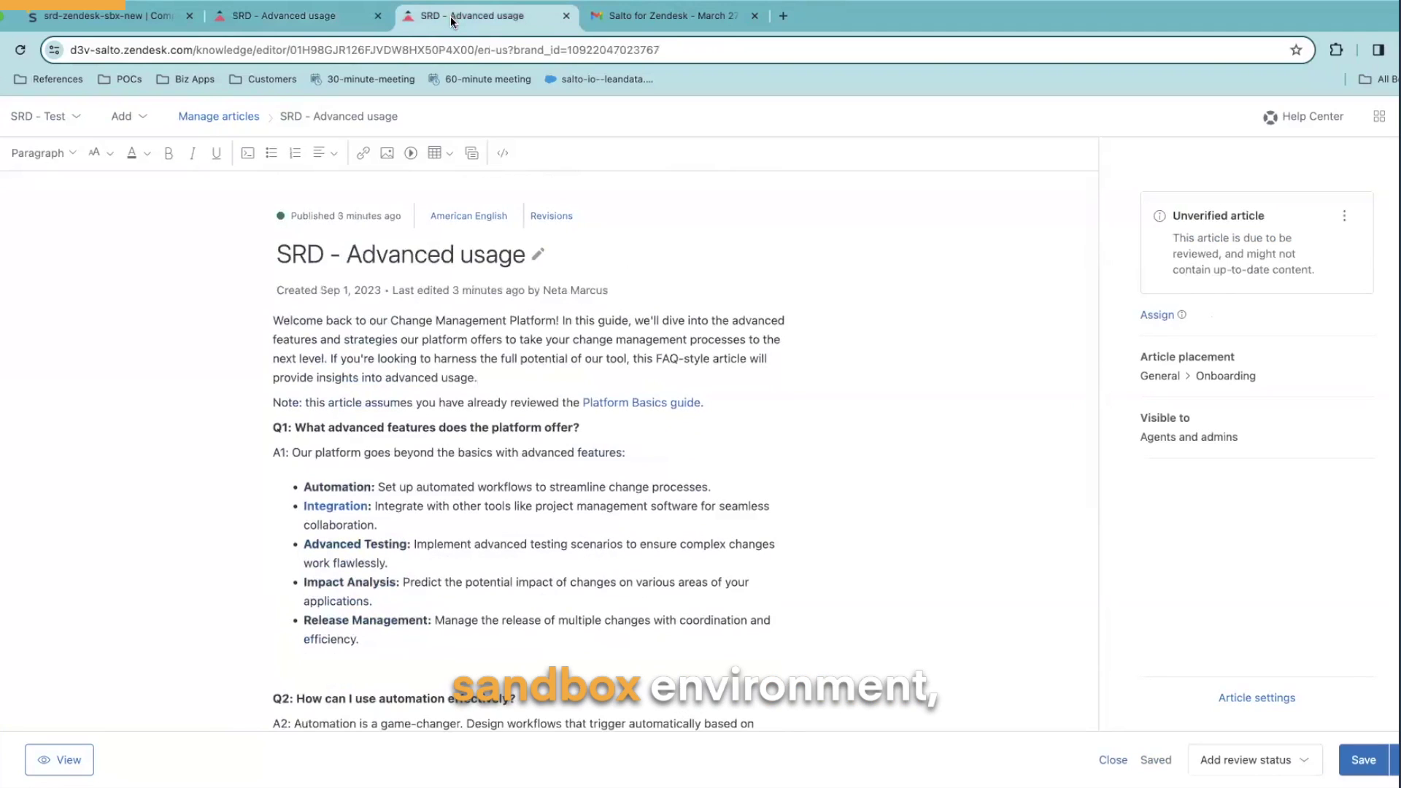
scroll(580, 268, down, 2)
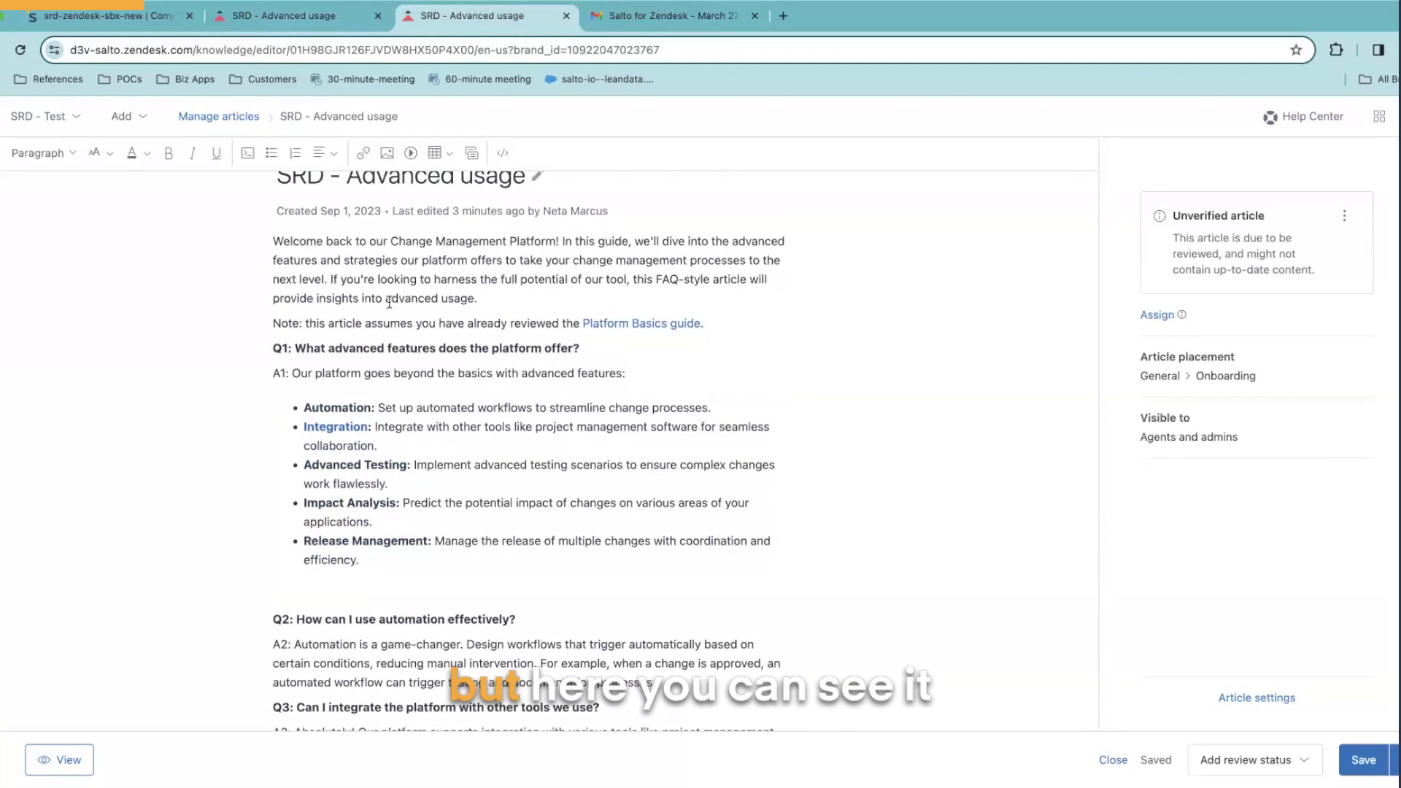
click(330, 408)
double_click(329, 410)
double_click(336, 462)
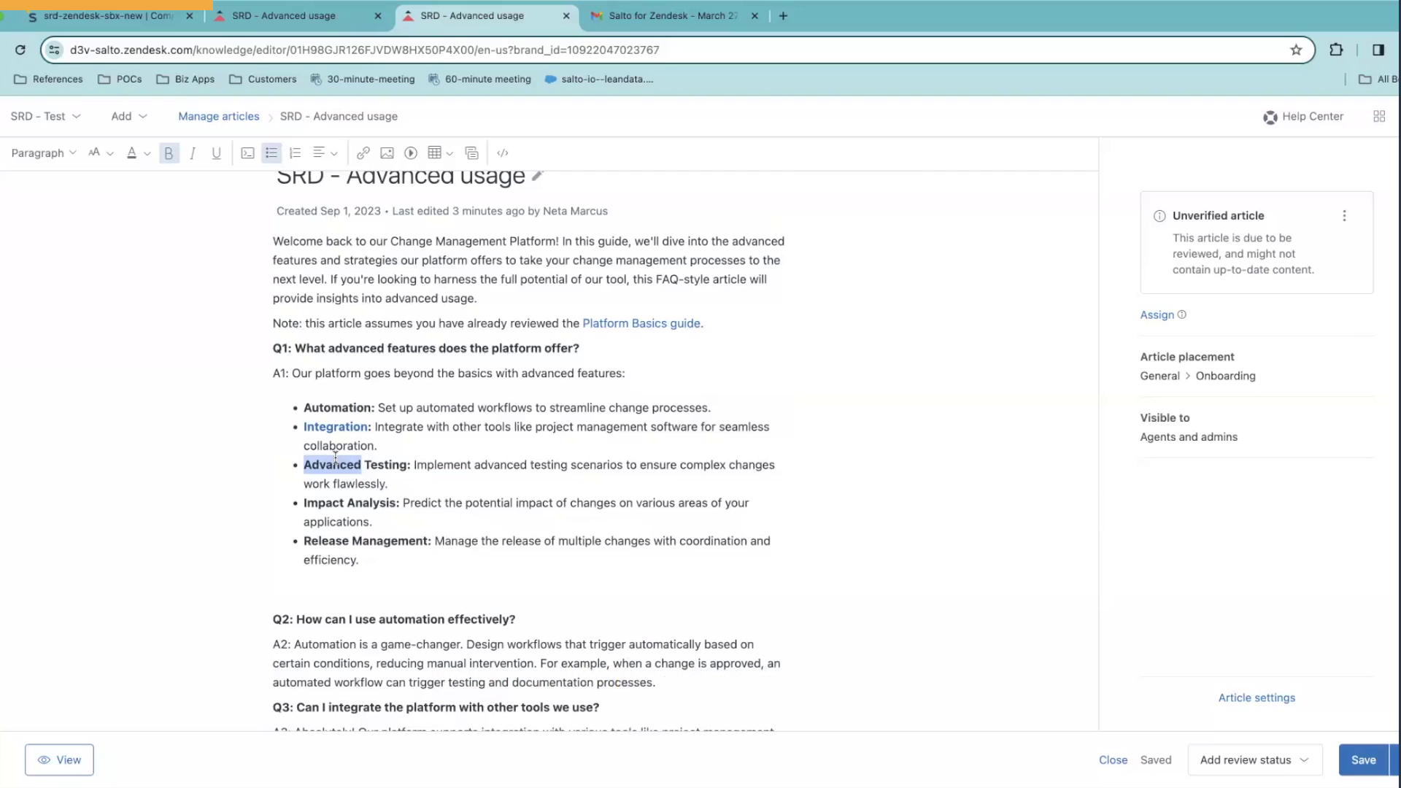
double_click(338, 409)
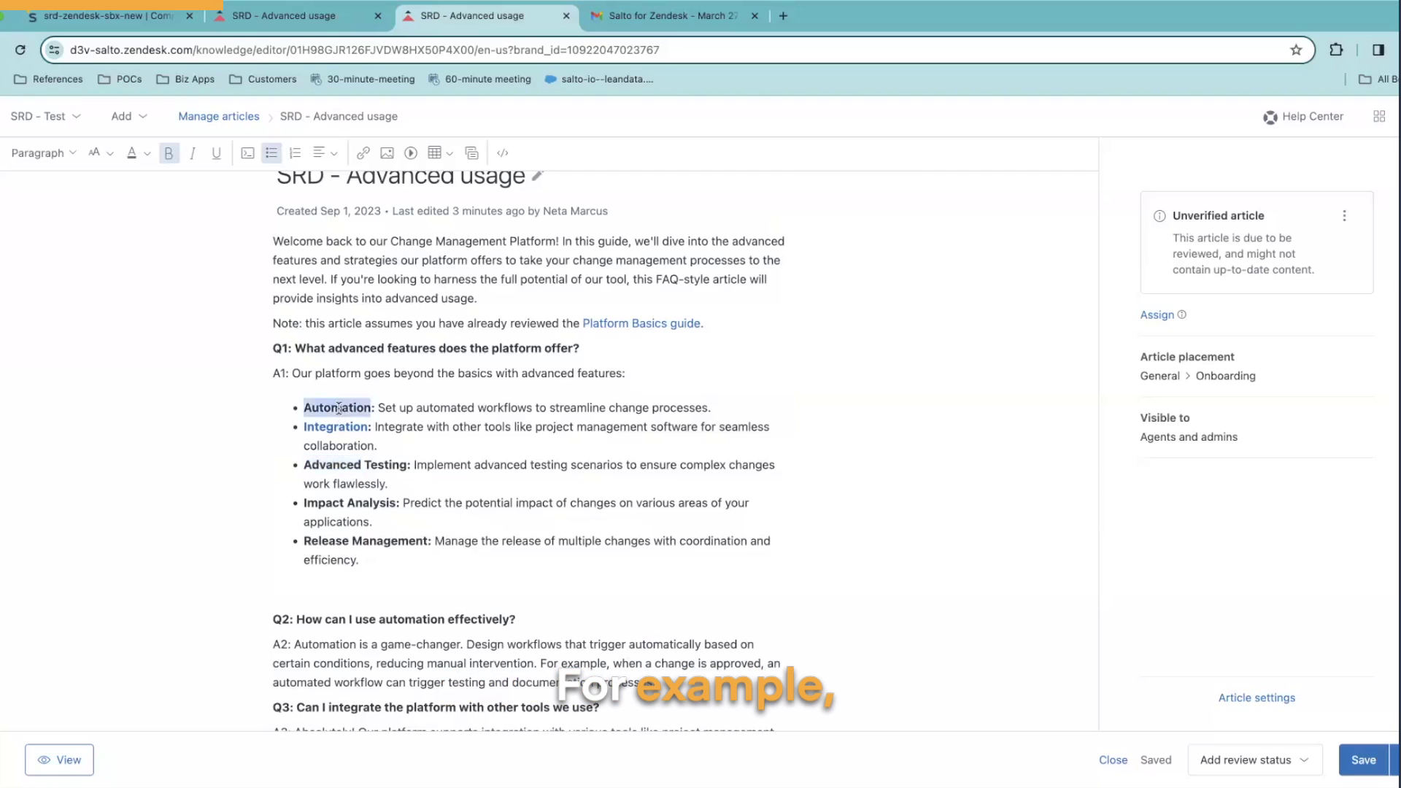
click(318, 18)
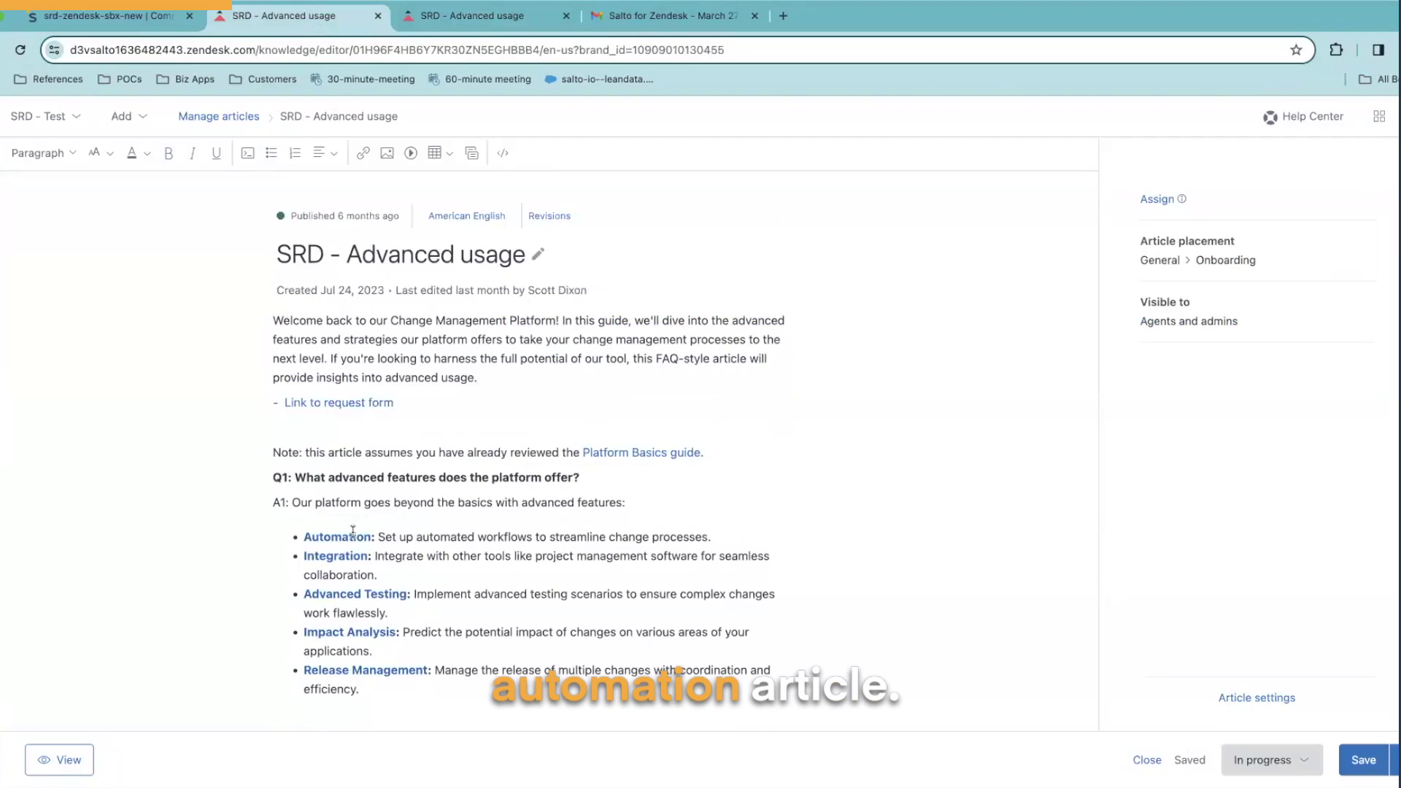
Create a Compare & Deploy from srd-zendesk-sbx-new to srd-zendesk-prod titled 'Update Advanced usage article', adding a description field.
key(ctrl+shift+Tab)
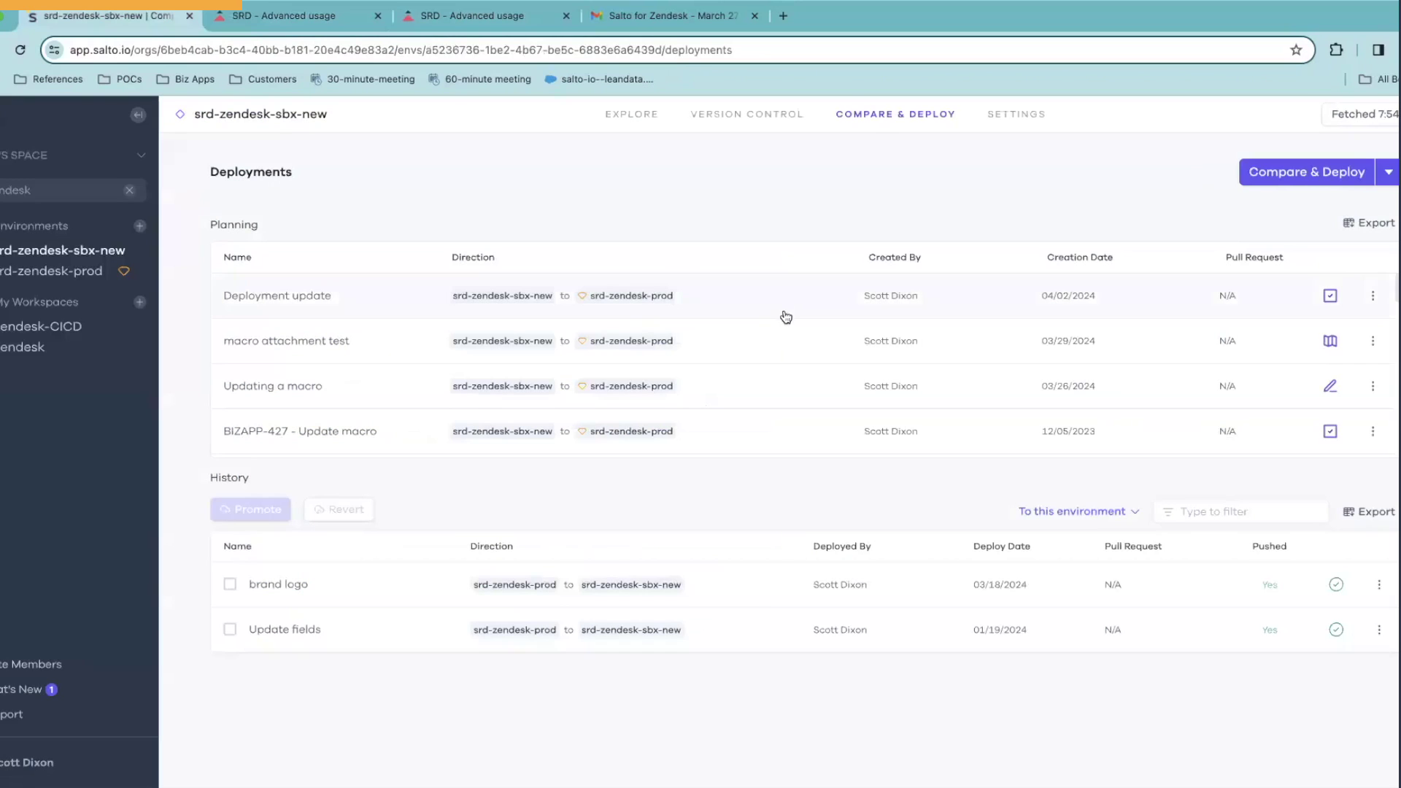
click(689, 294)
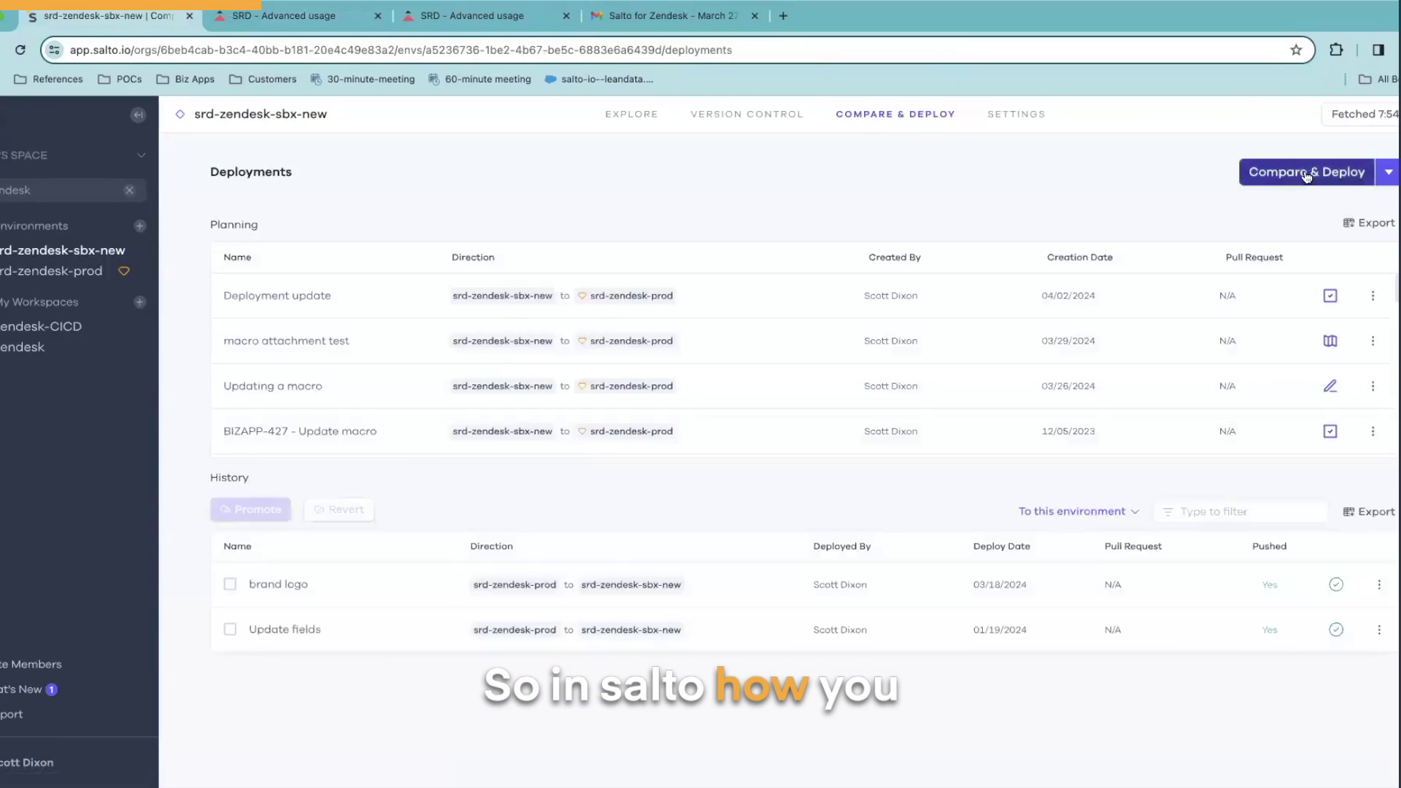
click(1305, 172)
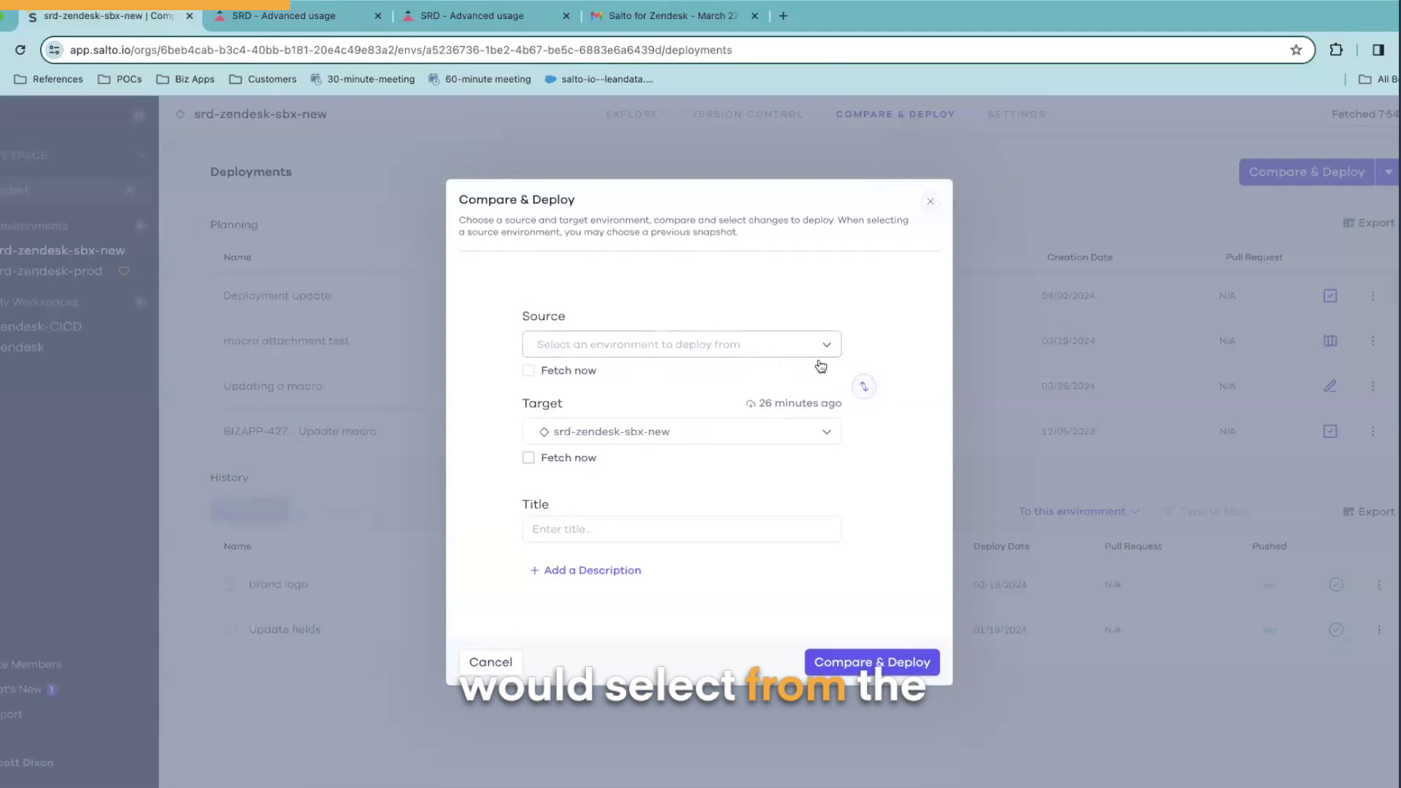
click(864, 386)
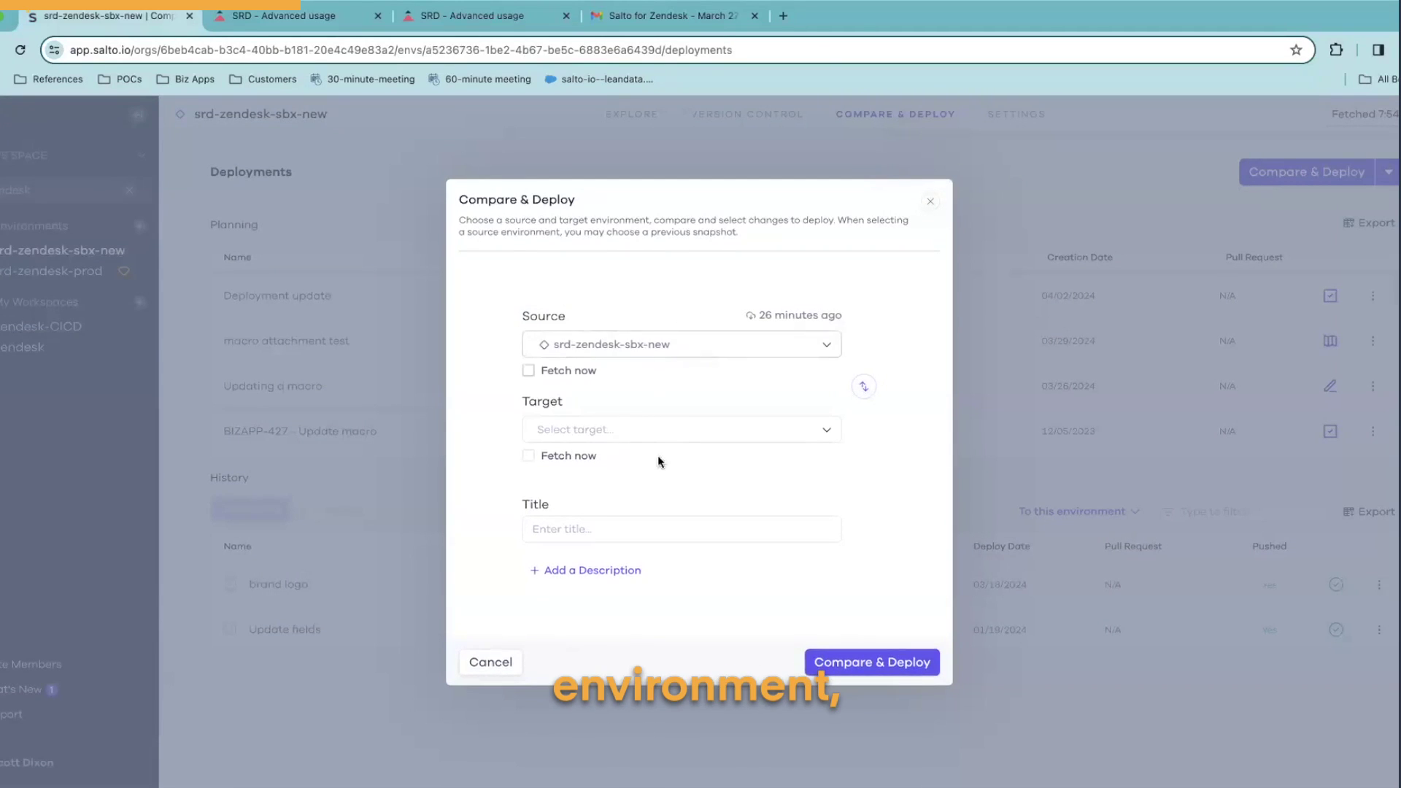
click(815, 437)
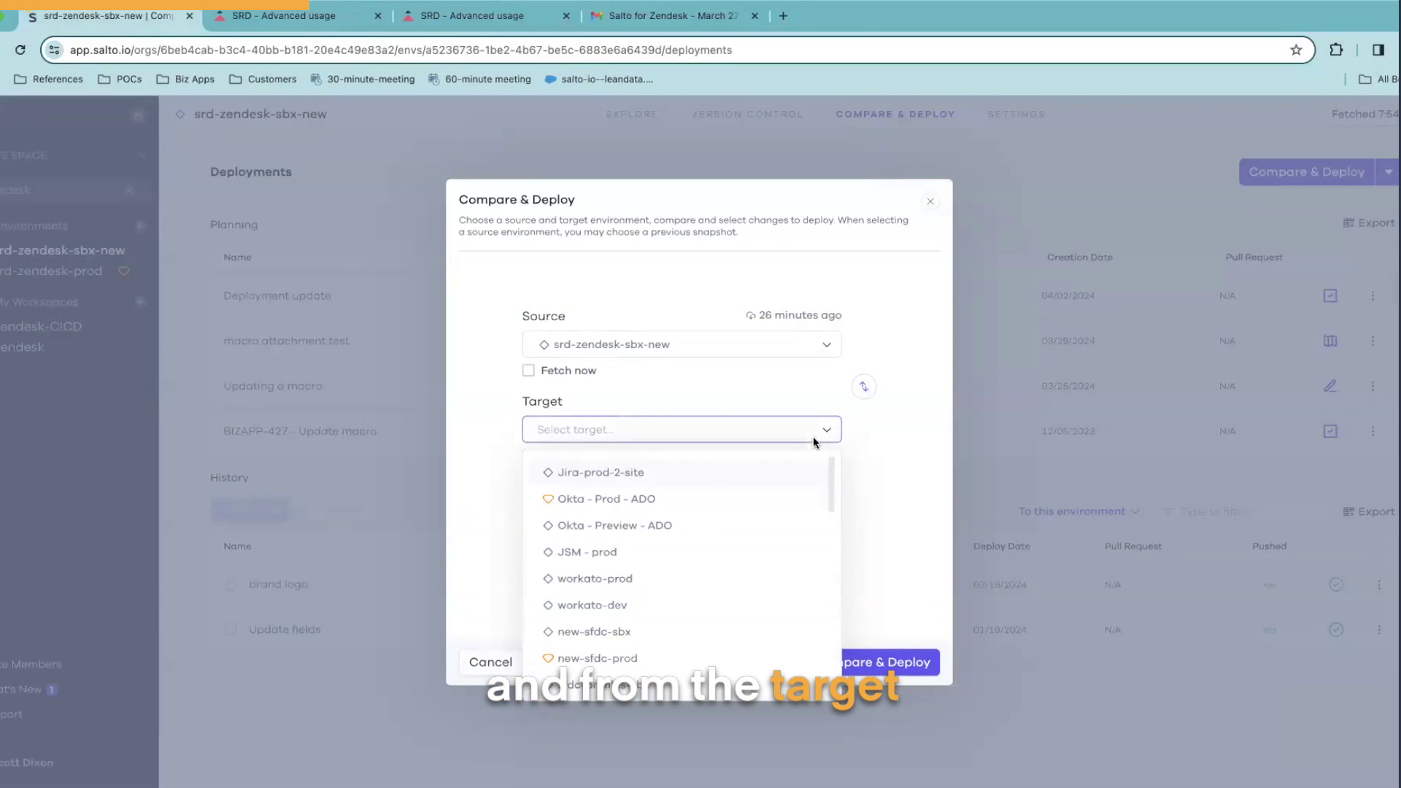
text(srd-)
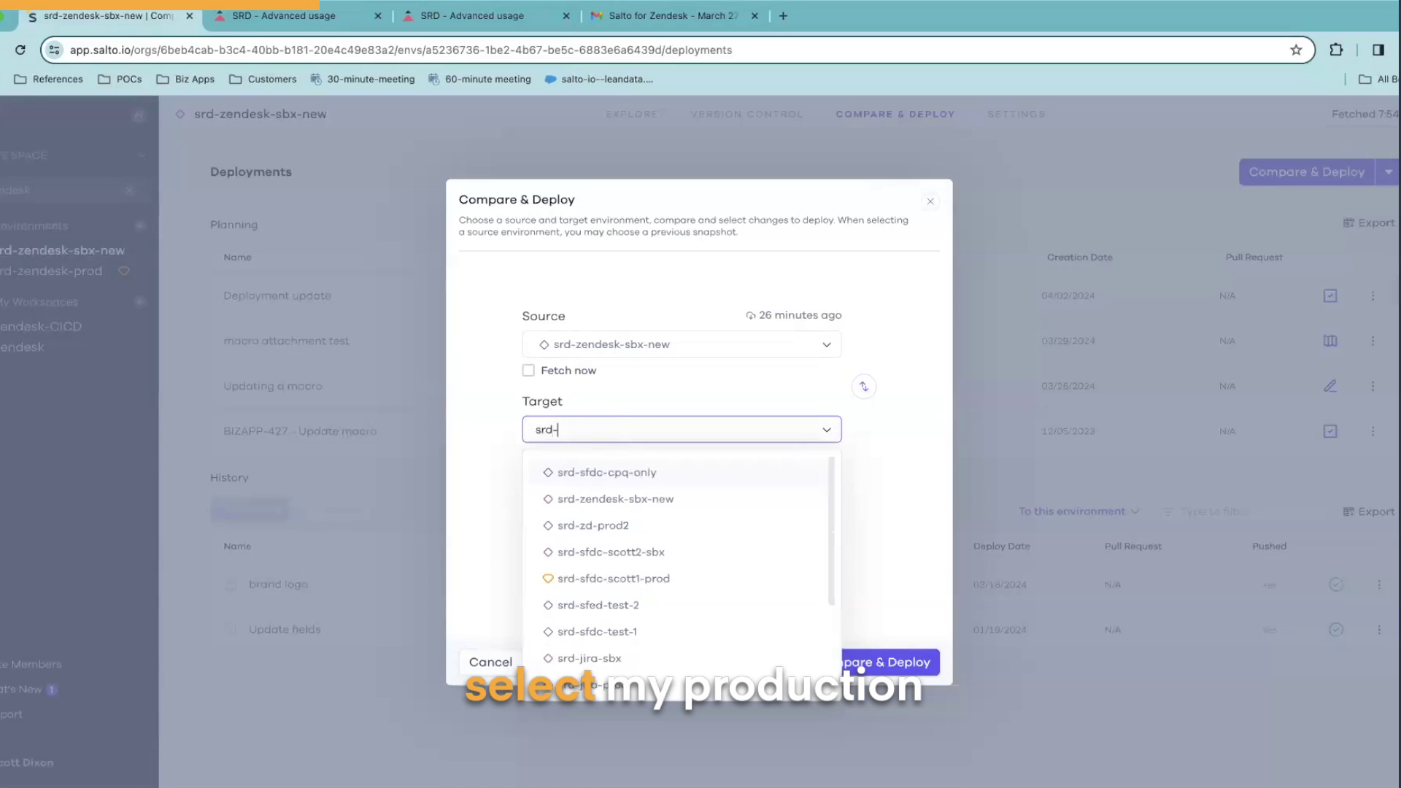
text(zend)
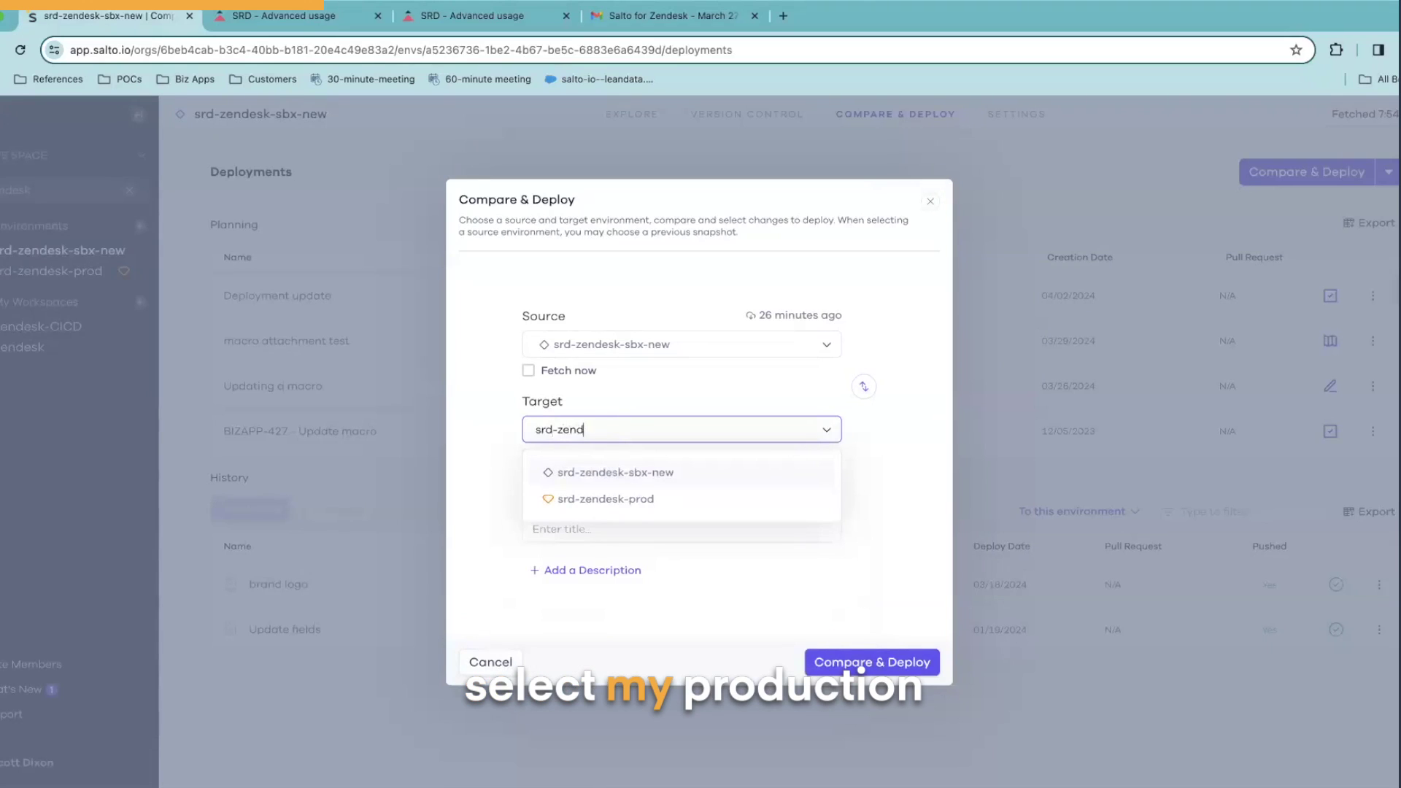
click(792, 501)
click(635, 527)
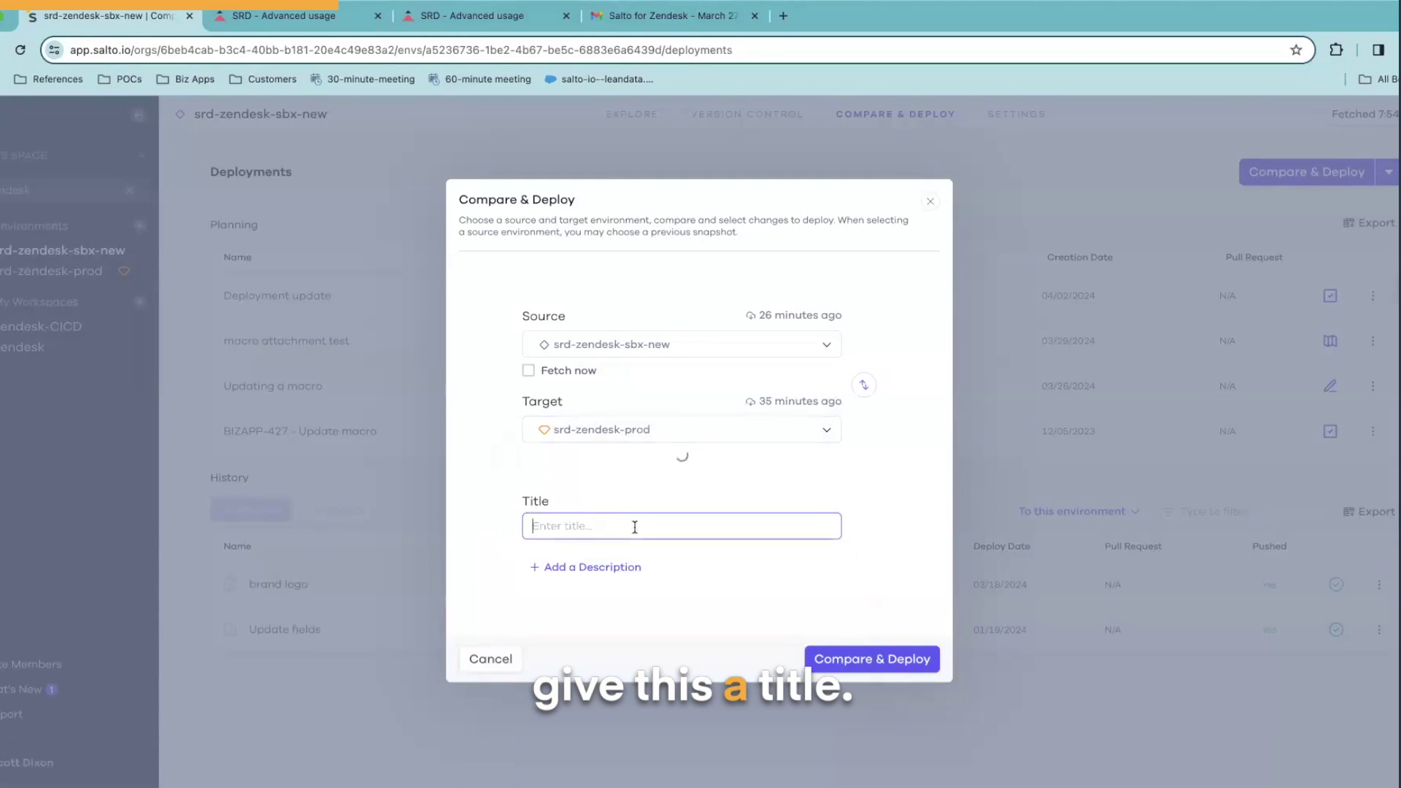
text(Update)
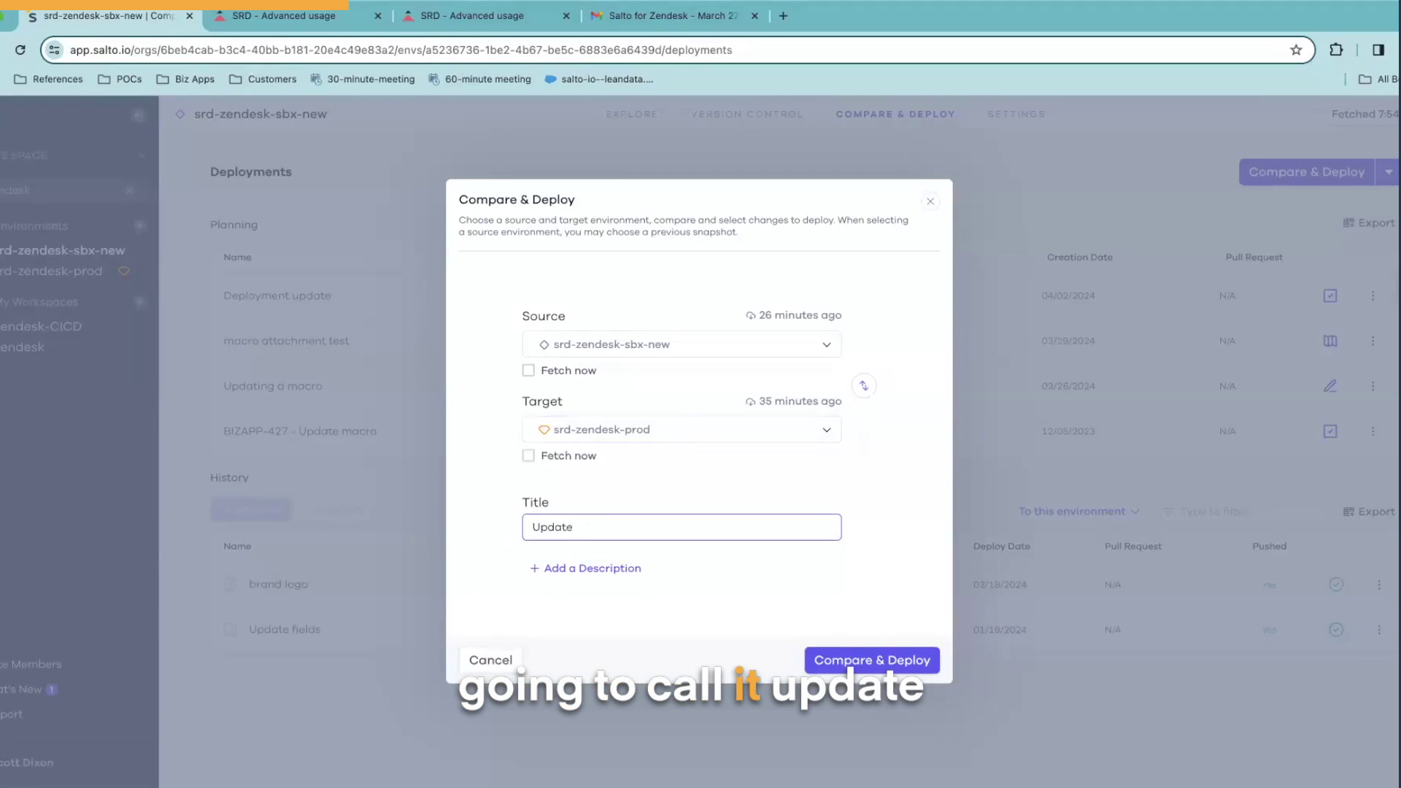
text( Advanced)
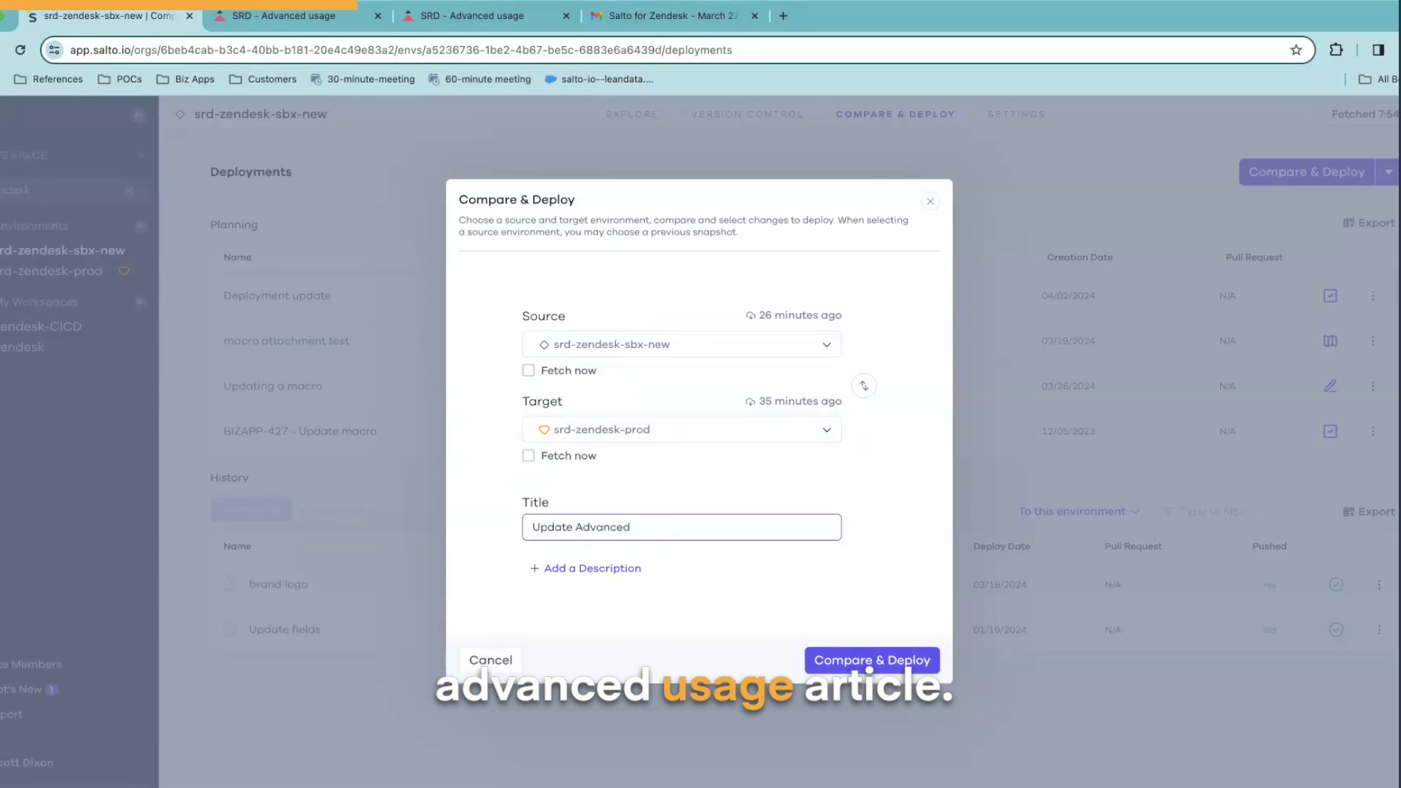
text( usage artile)
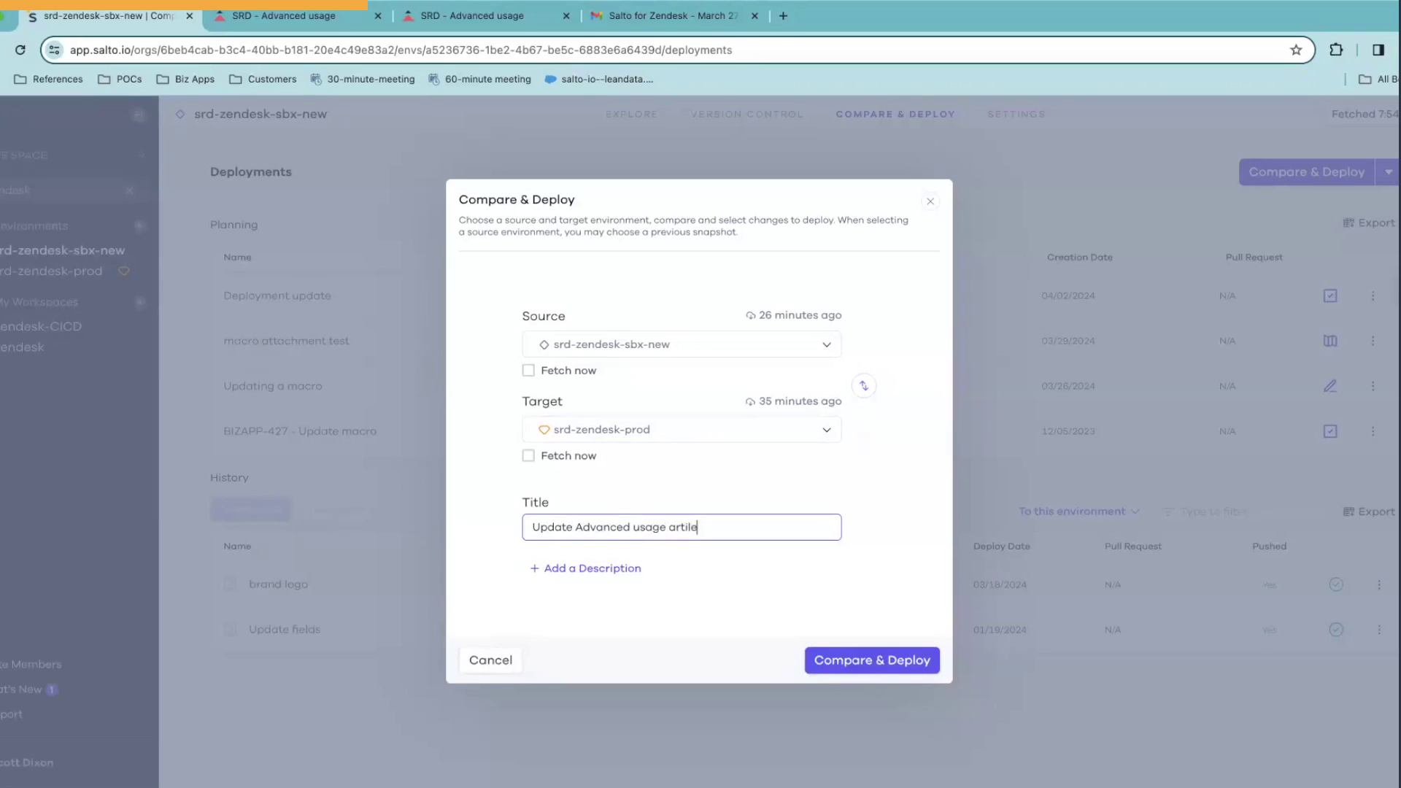
click(575, 572)
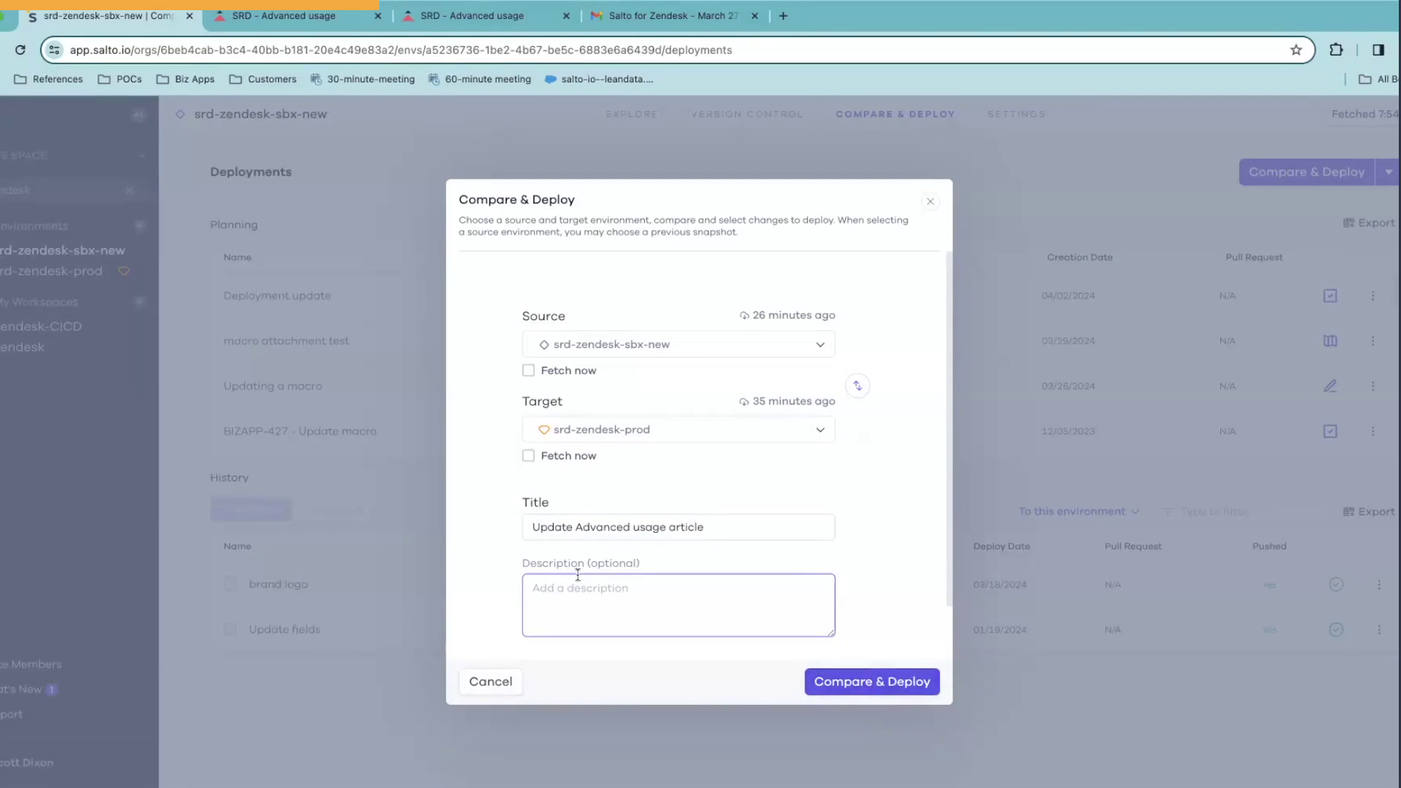
Run the comparison, producing 831 changes: 406 additions, 74 modifications, 351 deletions.
click(897, 686)
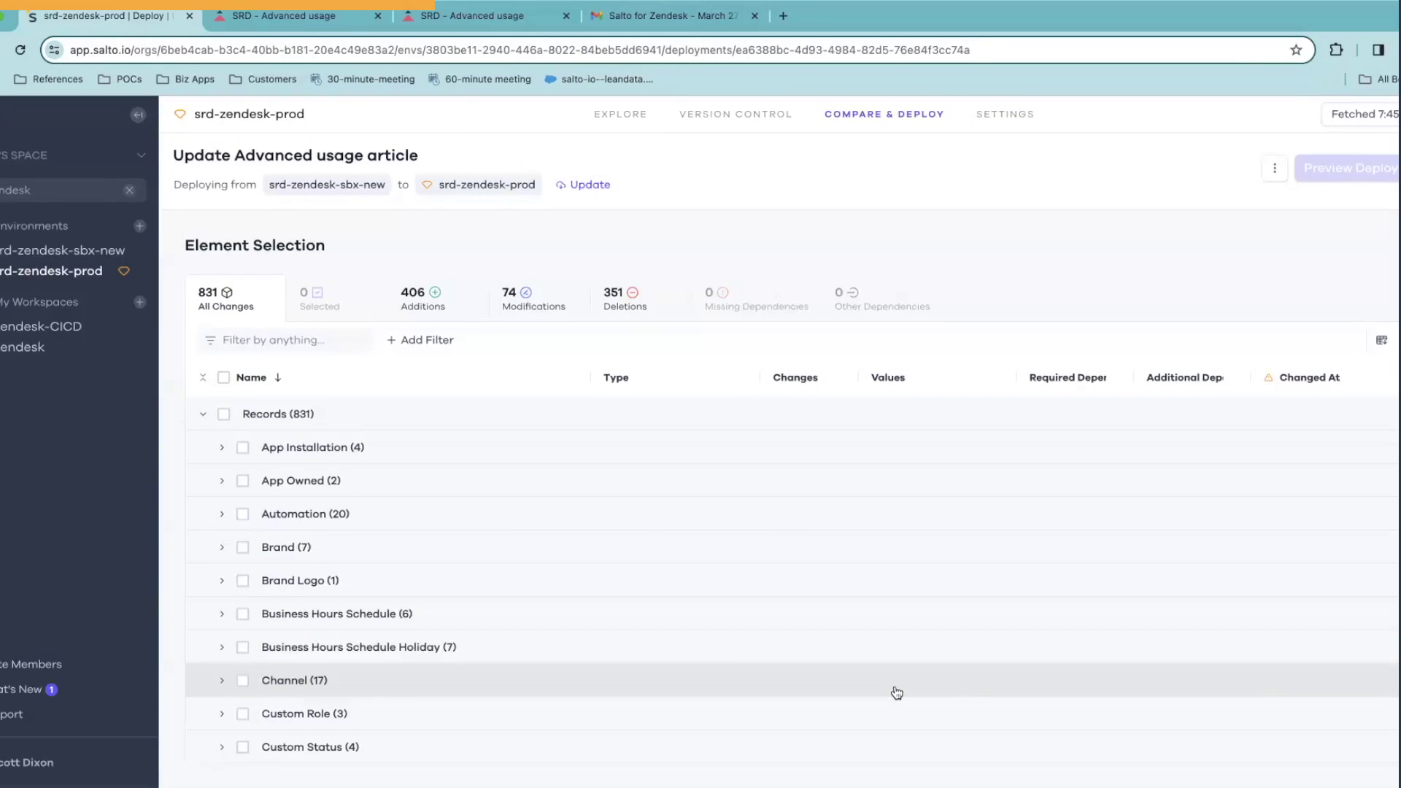
Filter the modifications by 'SRD' down to 14 records and find the Onboarding articles.
click(534, 299)
click(266, 340)
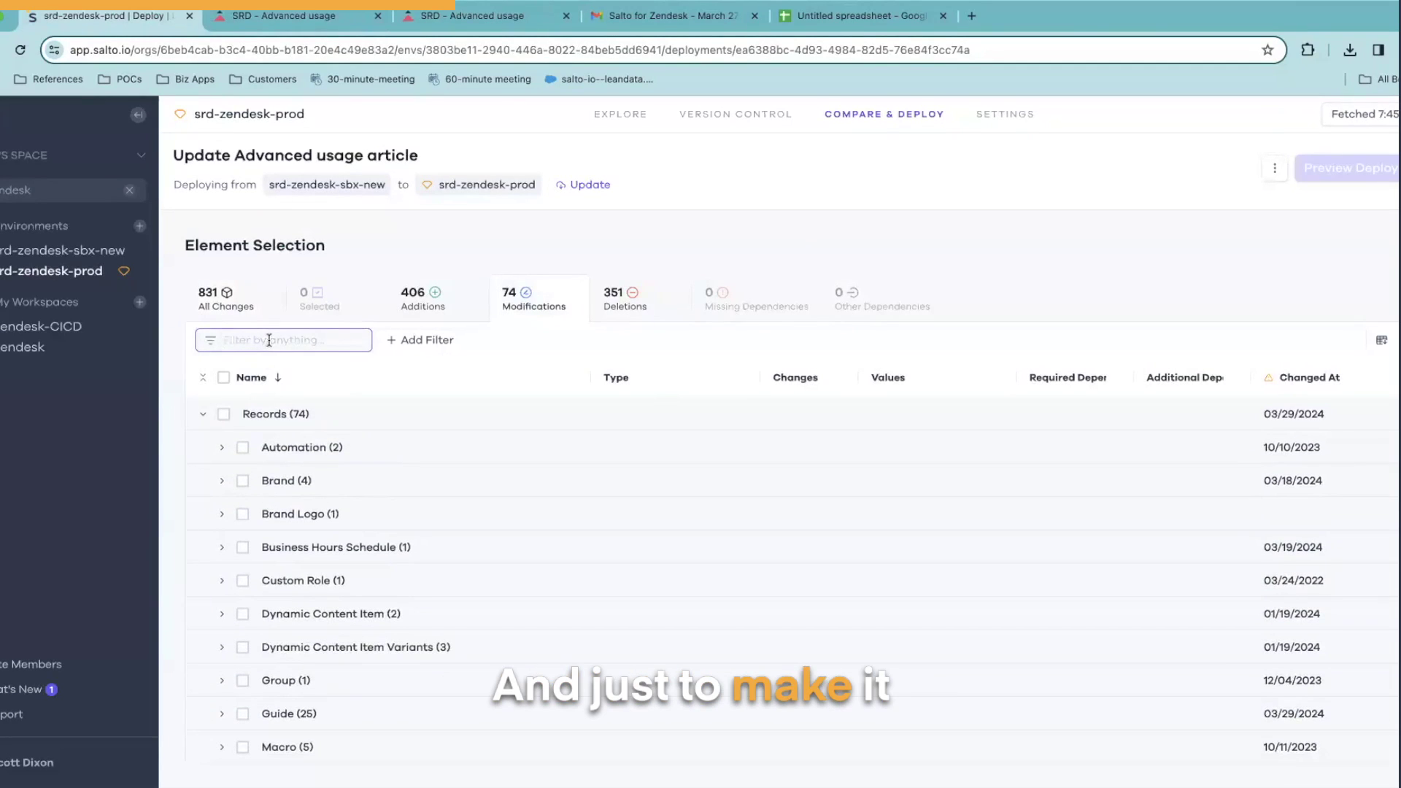
text(SRD)
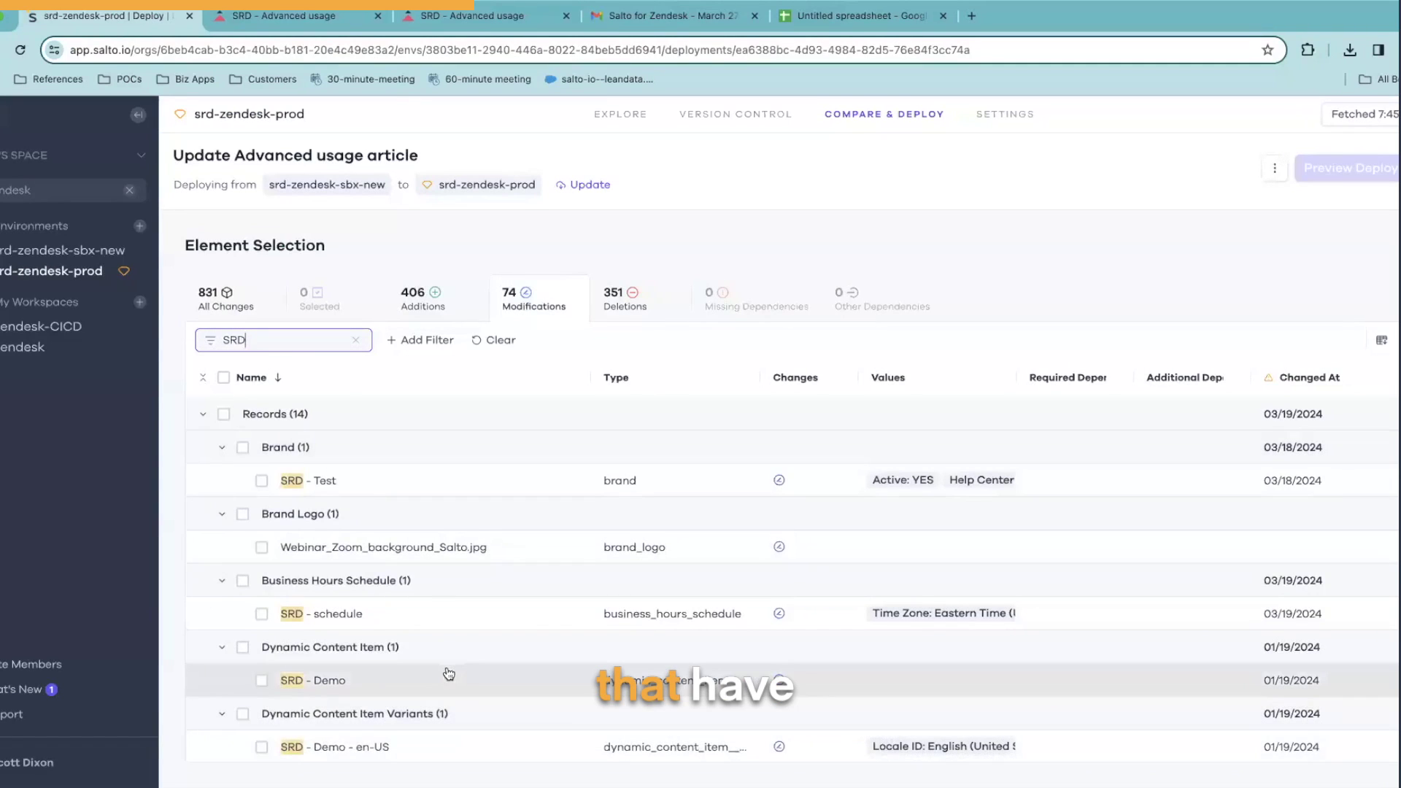
scroll(606, 632, down, 3)
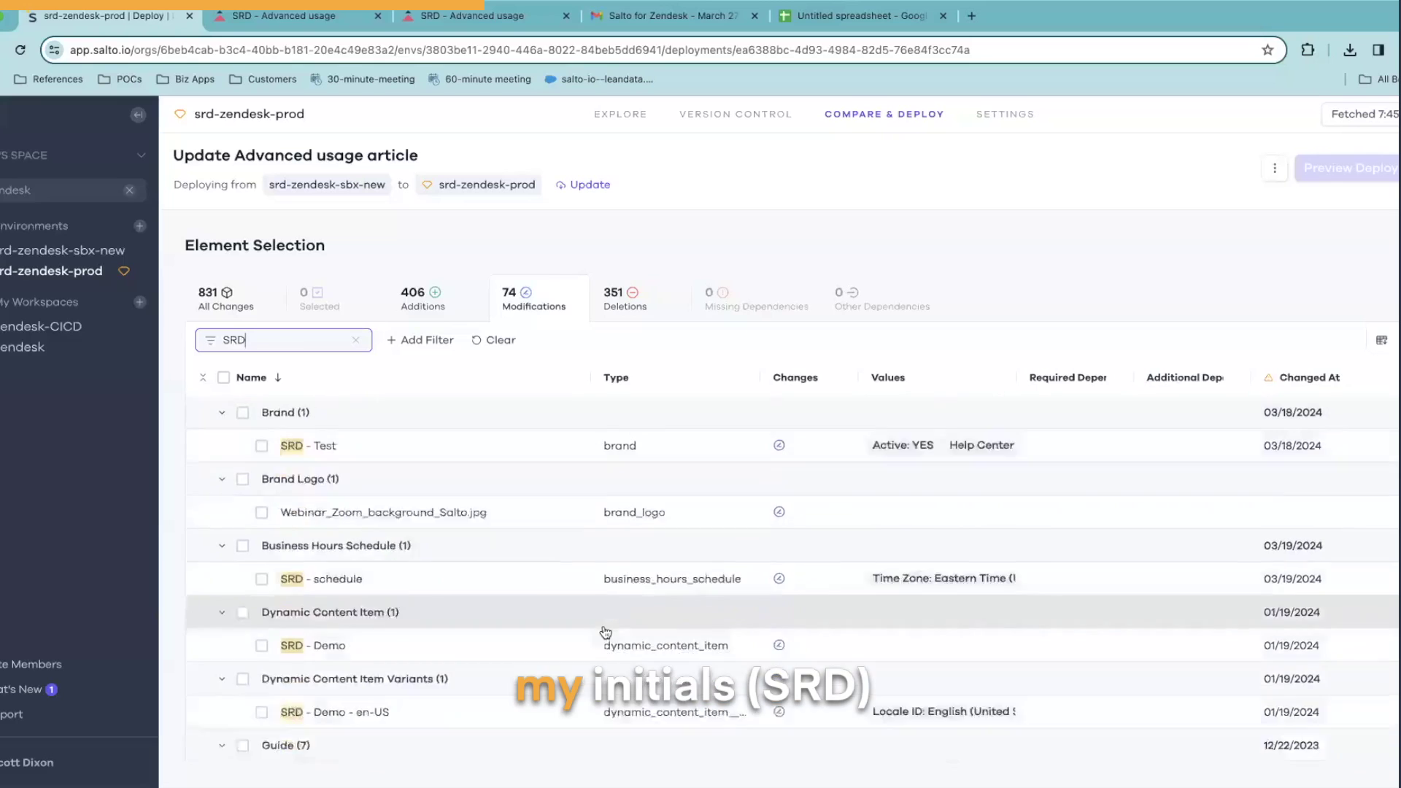
scroll(606, 632, down, 3)
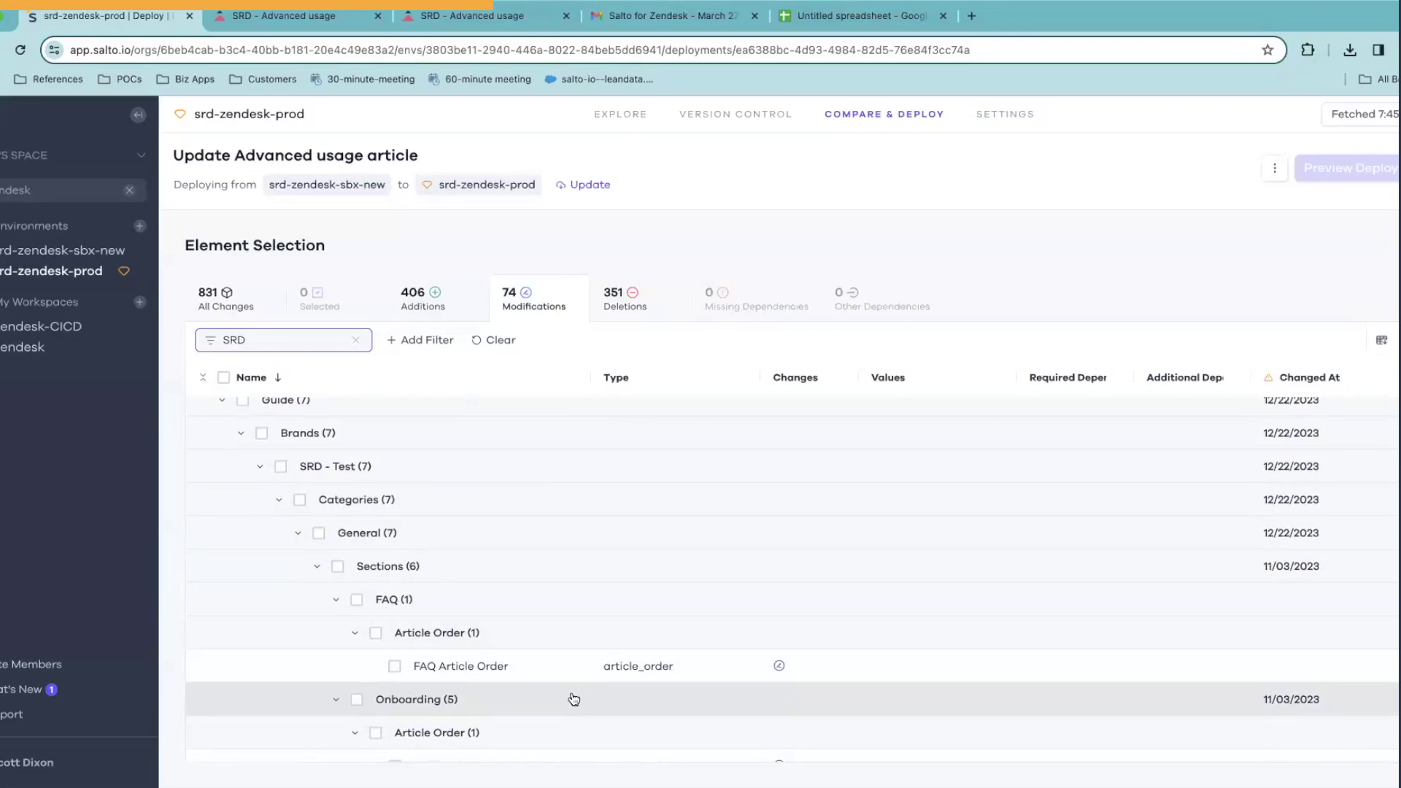
scroll(574, 699, down, 3)
scroll(574, 699, down, 1)
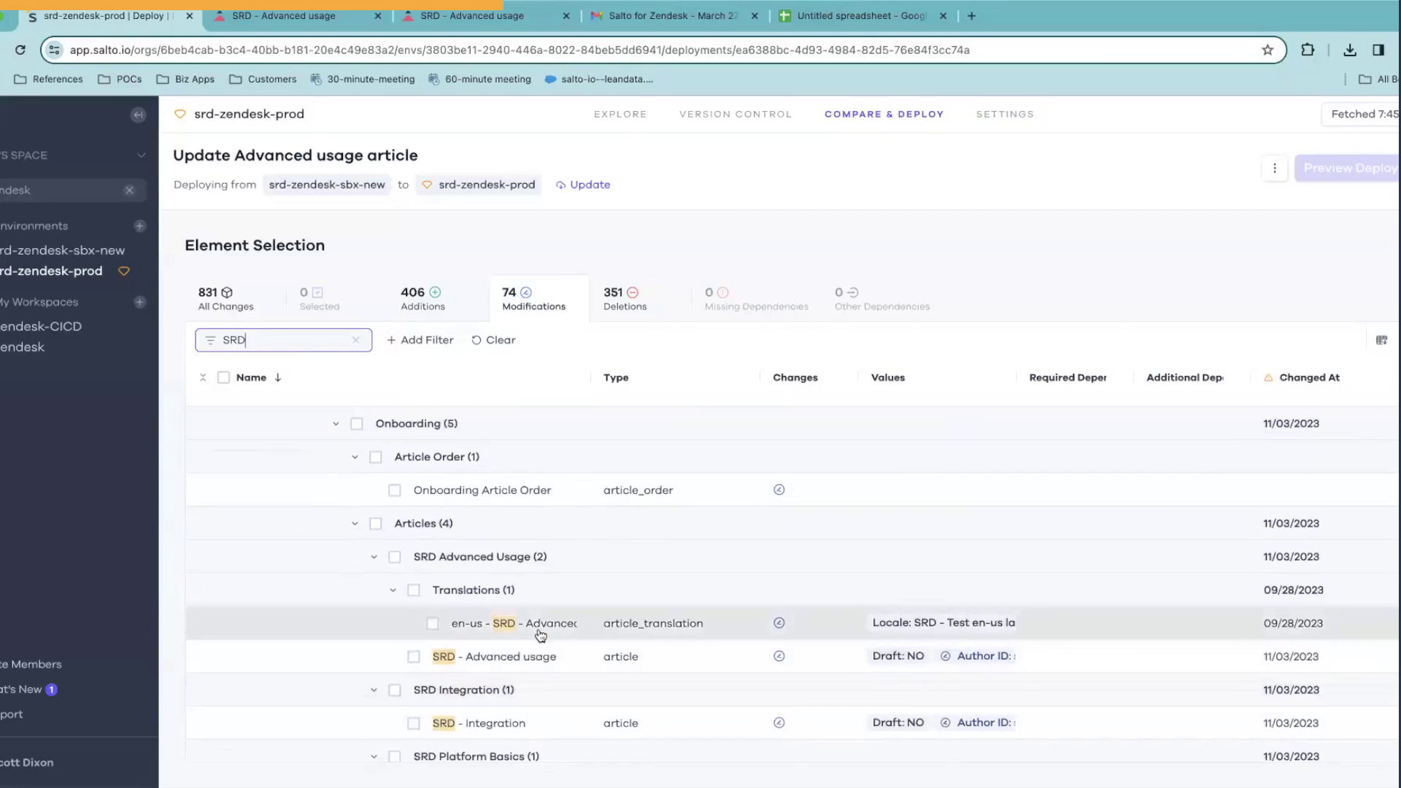
Review the article and its en-us translation Body diff, selecting the en-us translation for deployment.
click(529, 660)
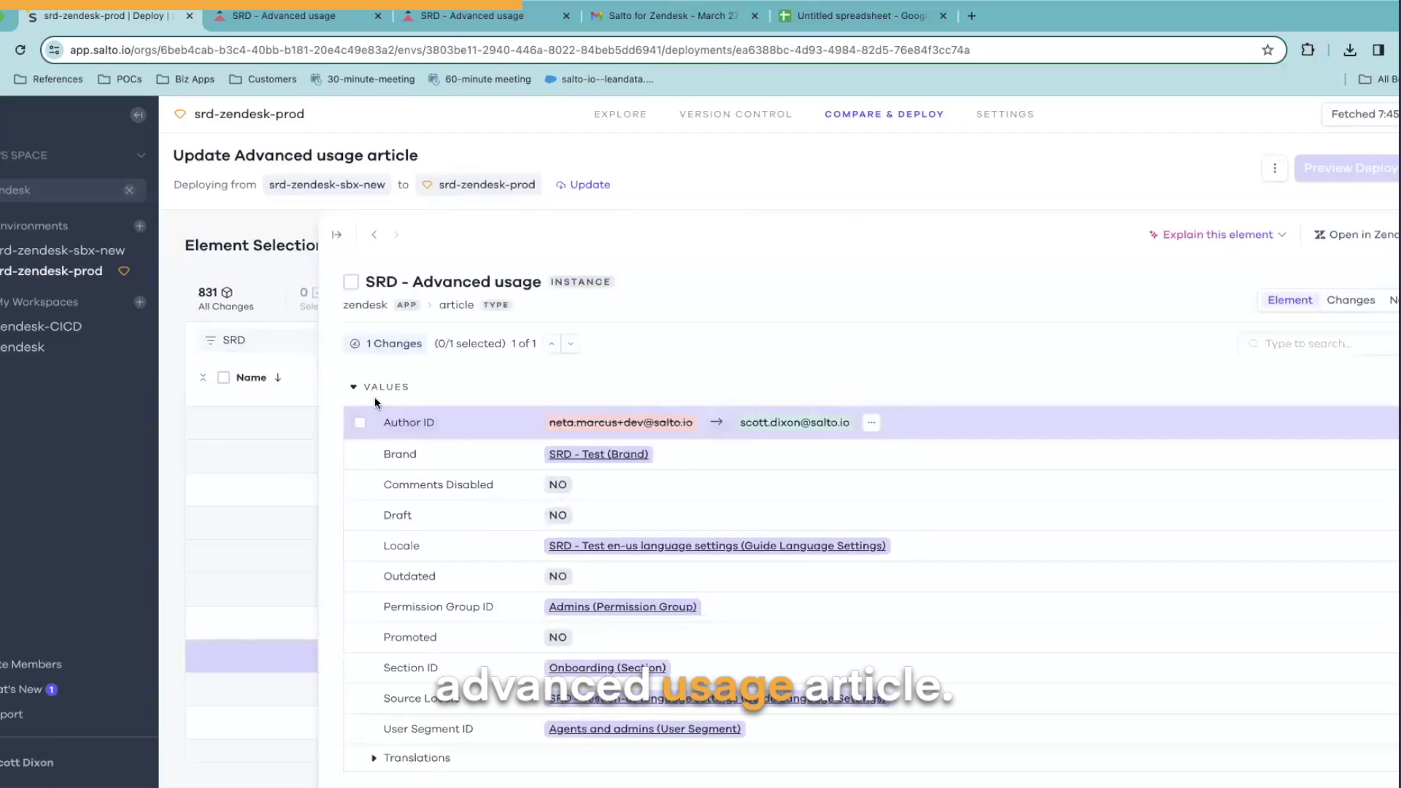
scroll(351, 307, down, 2)
click(337, 235)
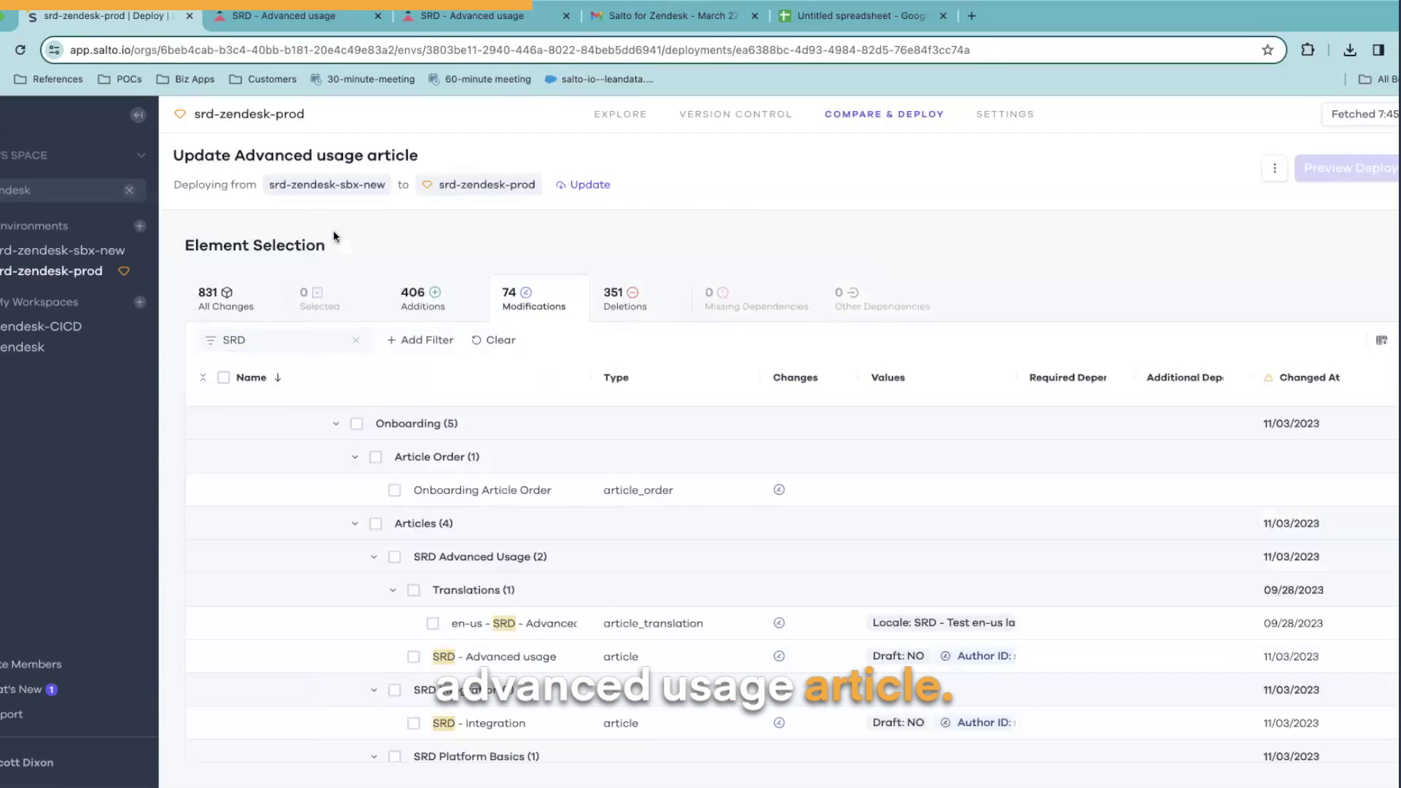
click(522, 632)
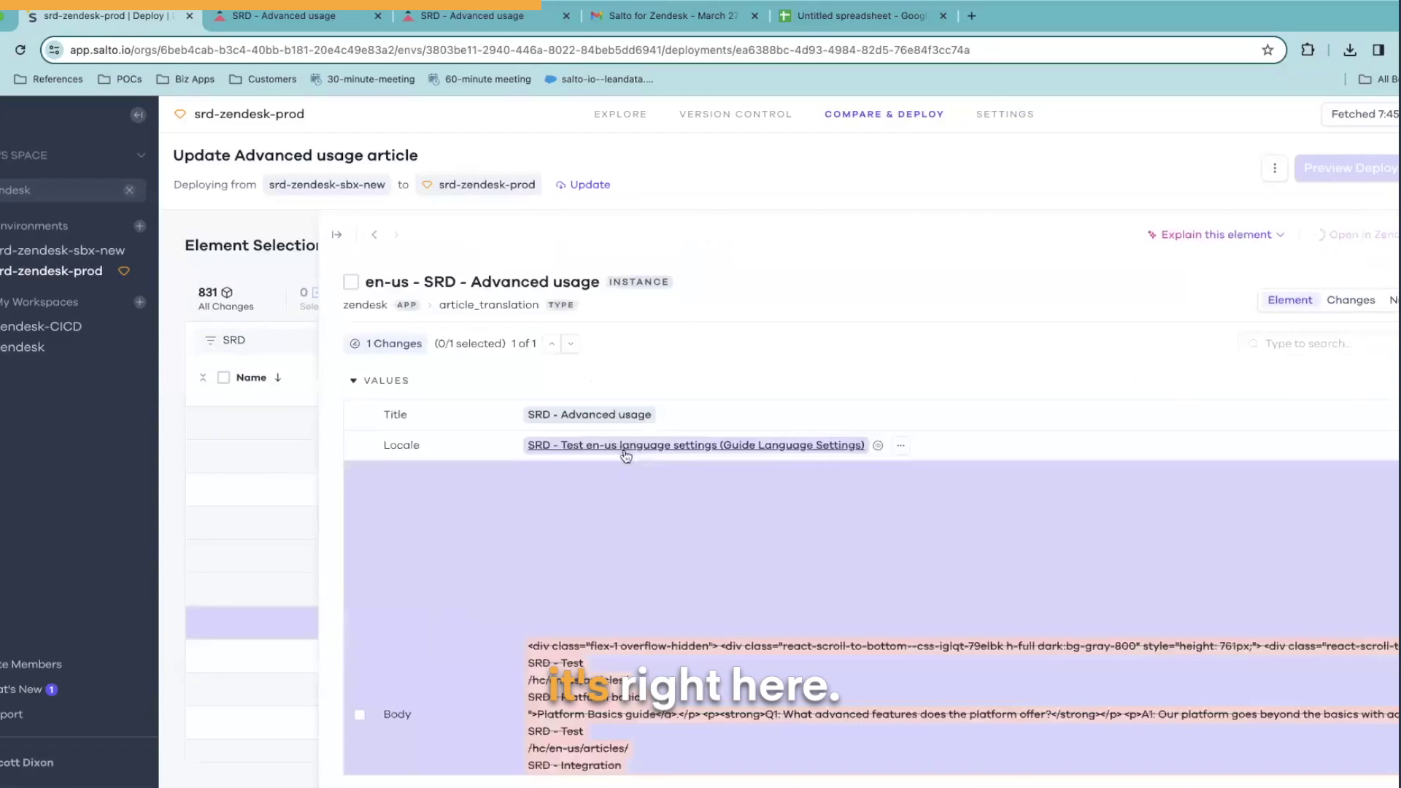
scroll(589, 549, down, 3)
scroll(589, 549, down, 1)
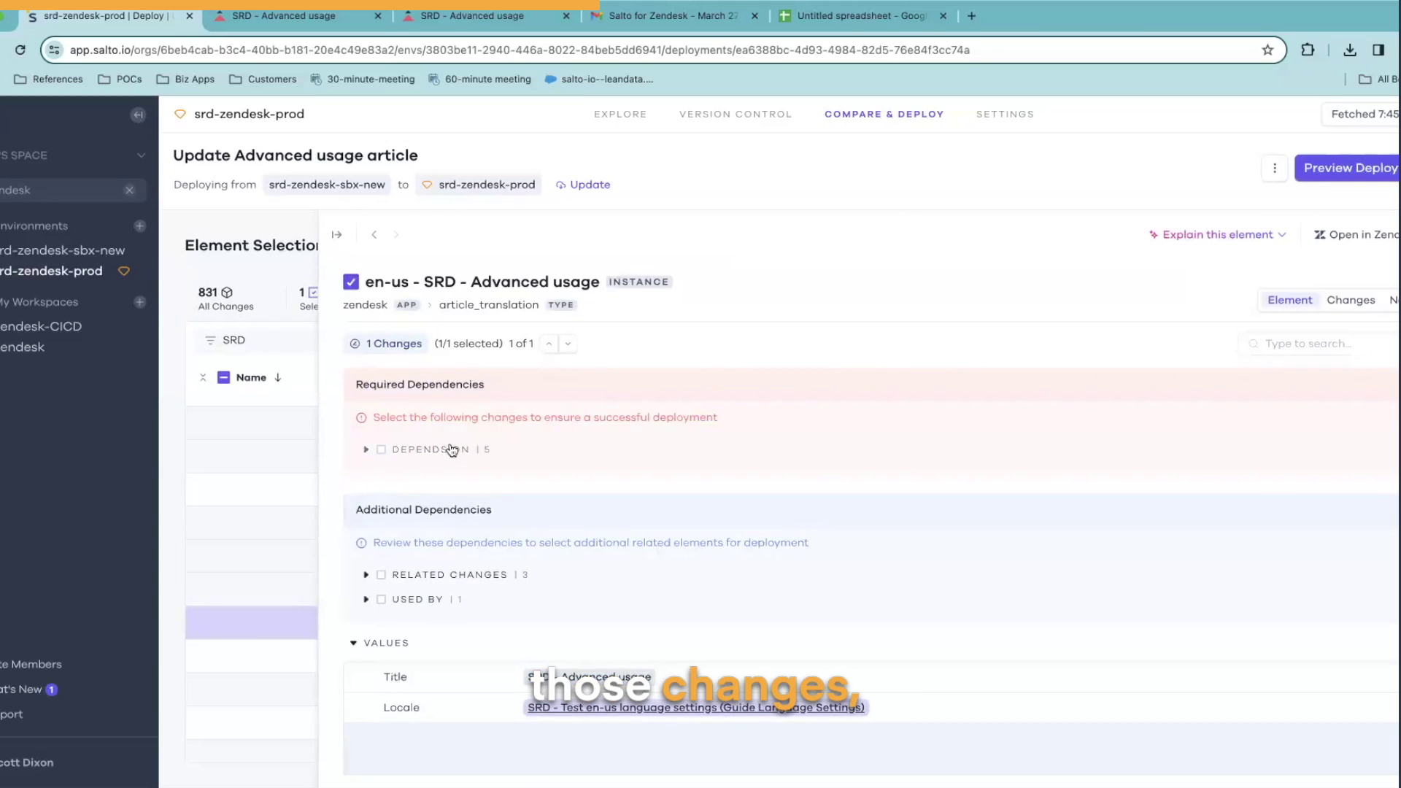
Check the translation's dependencies and list its 5 missing ones: four Guide articles and a ticket form.
click(453, 451)
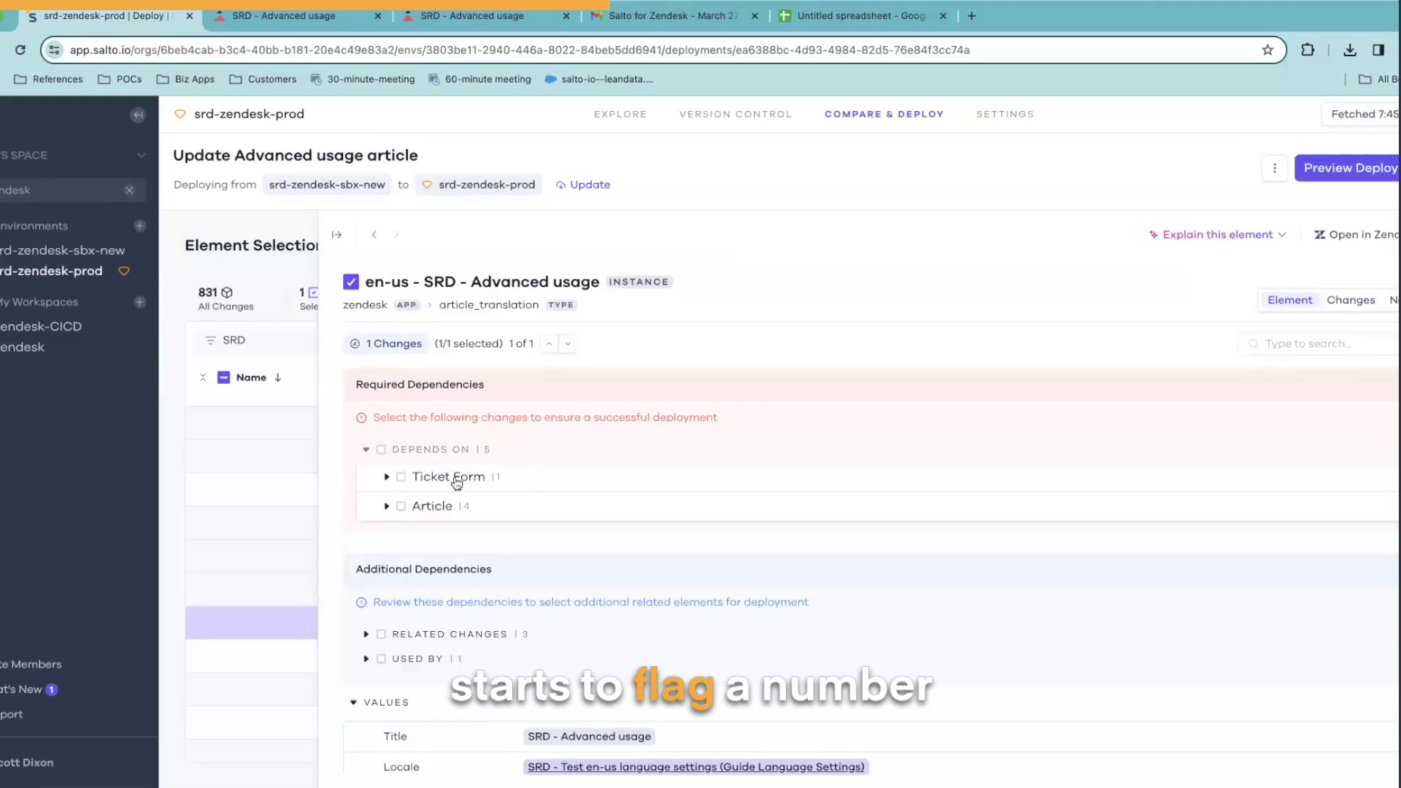
click(334, 237)
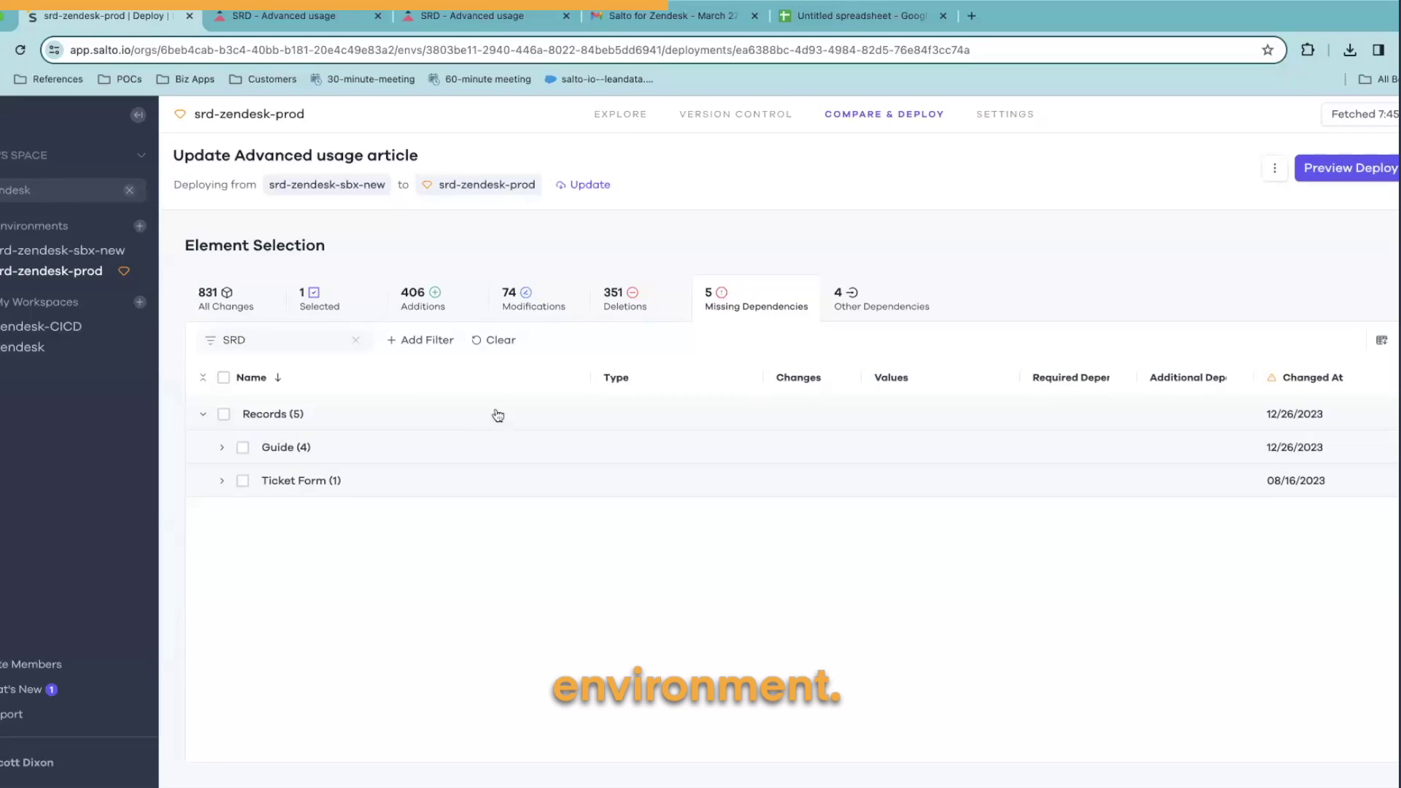
Include the Ticket Form, the four articles and every remaining missing dependency, reaching 26 selected.
click(201, 378)
click(201, 379)
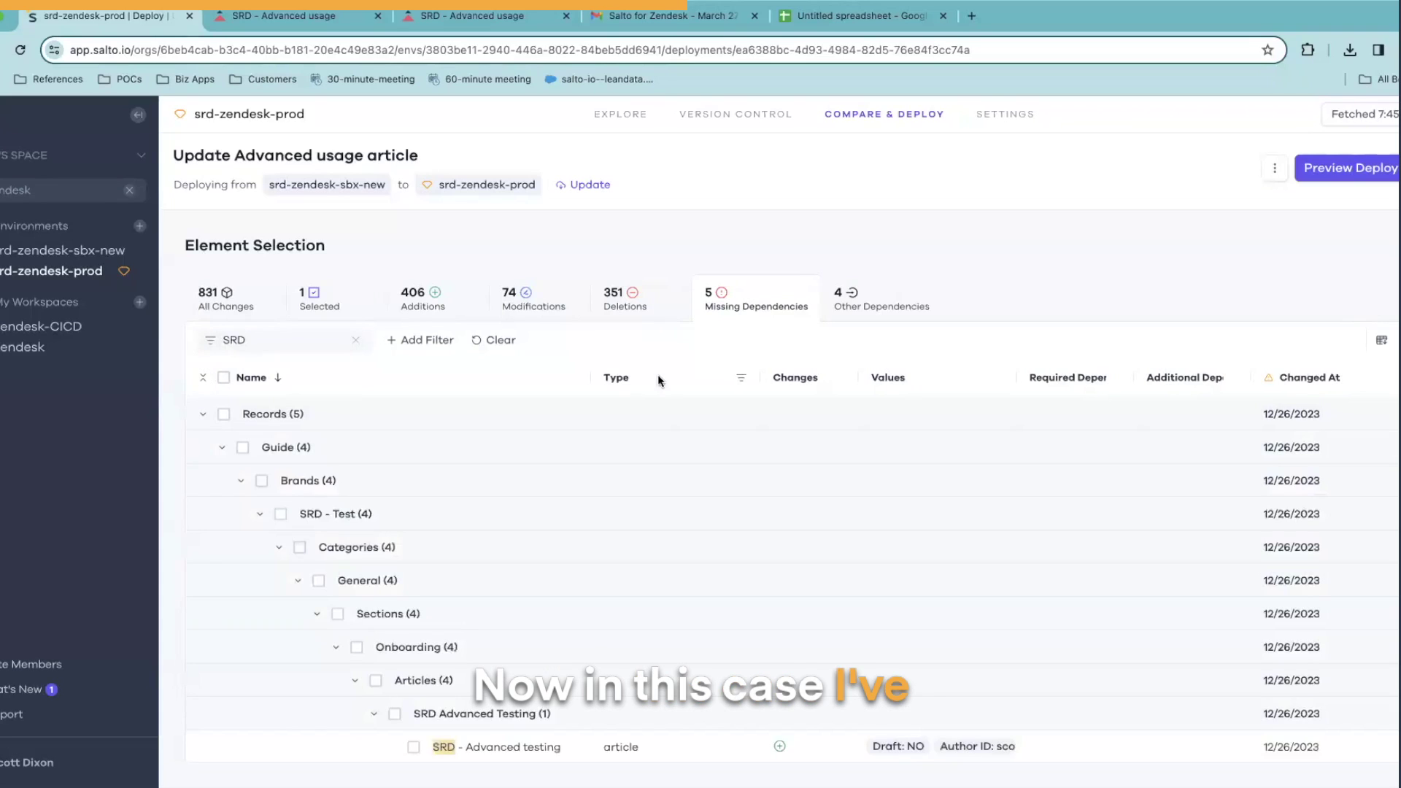
scroll(619, 678, down, 4)
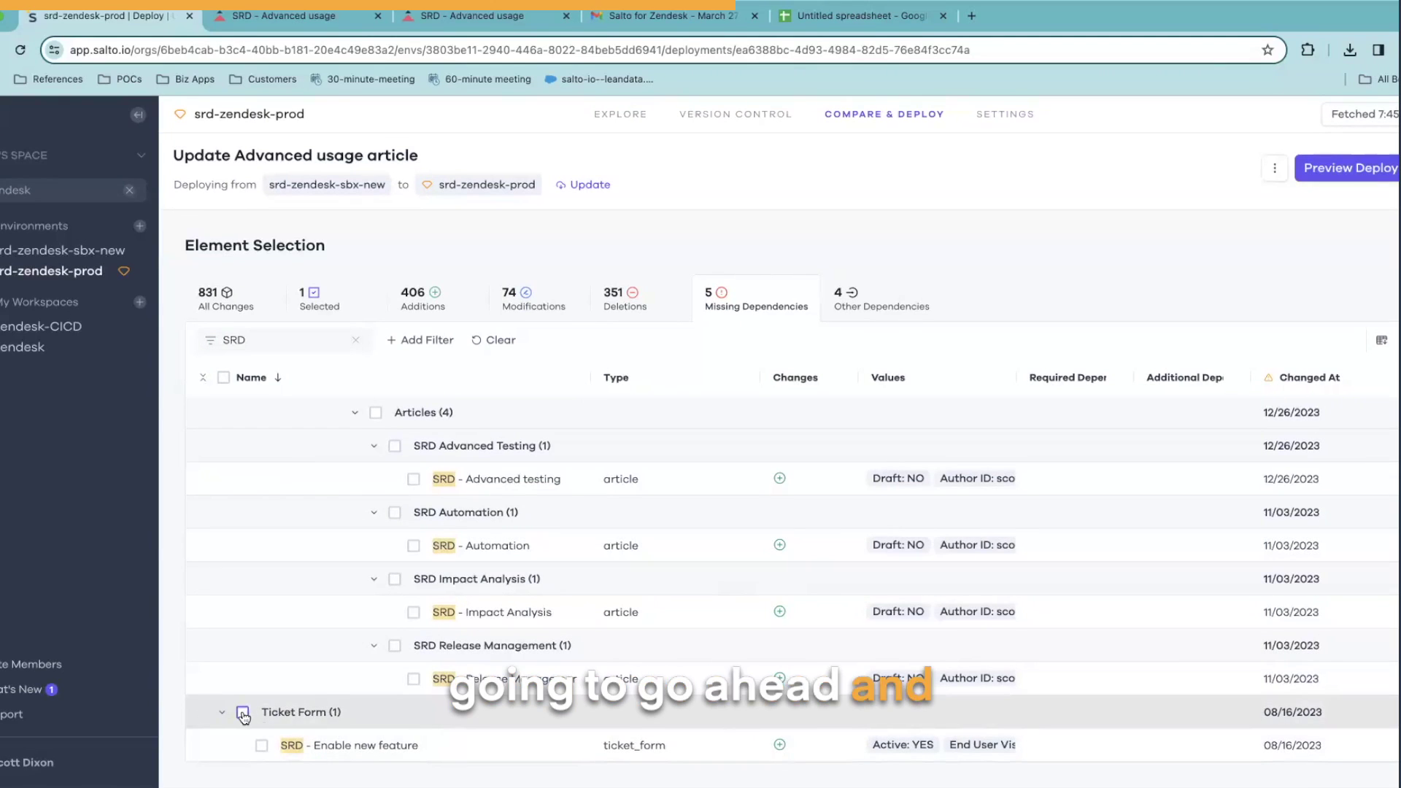
click(243, 713)
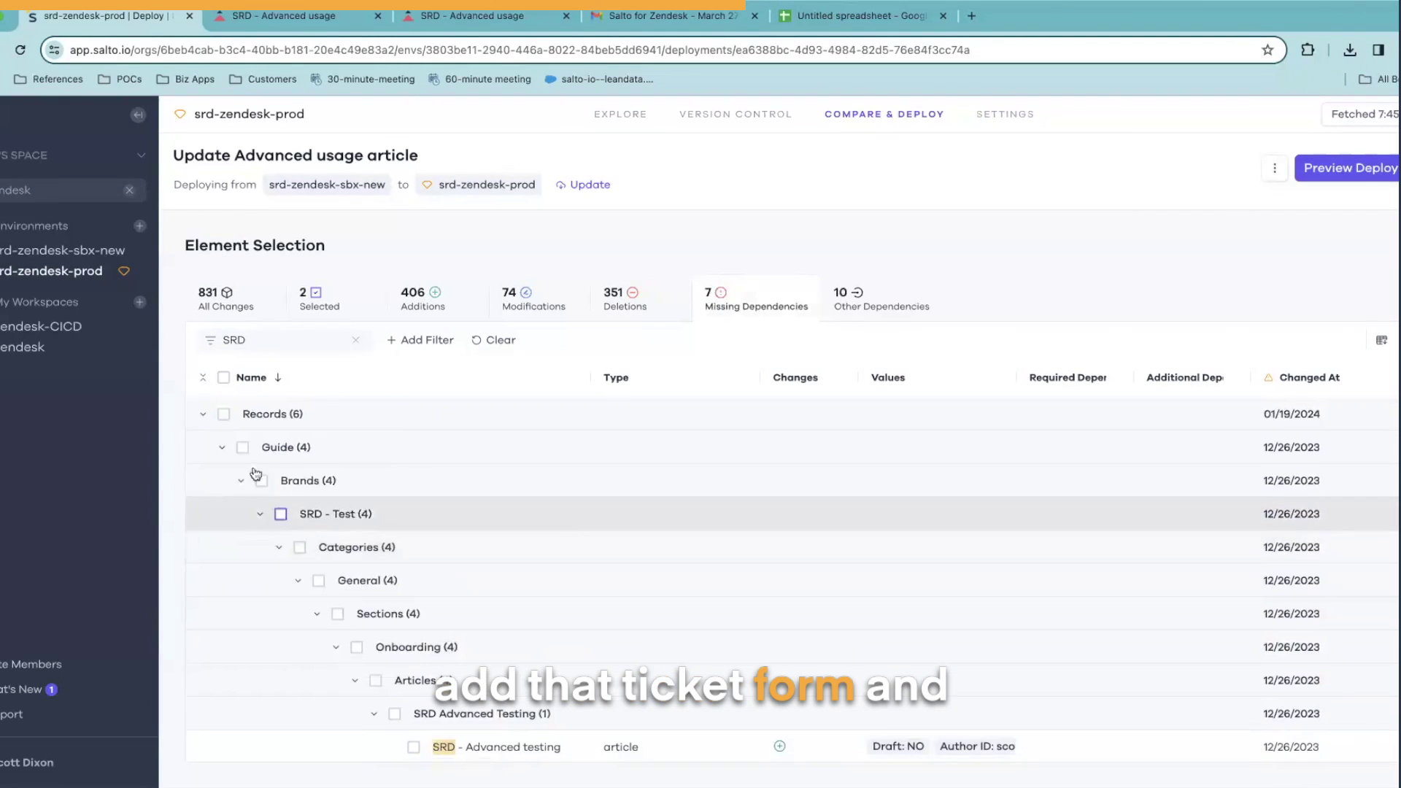
click(377, 681)
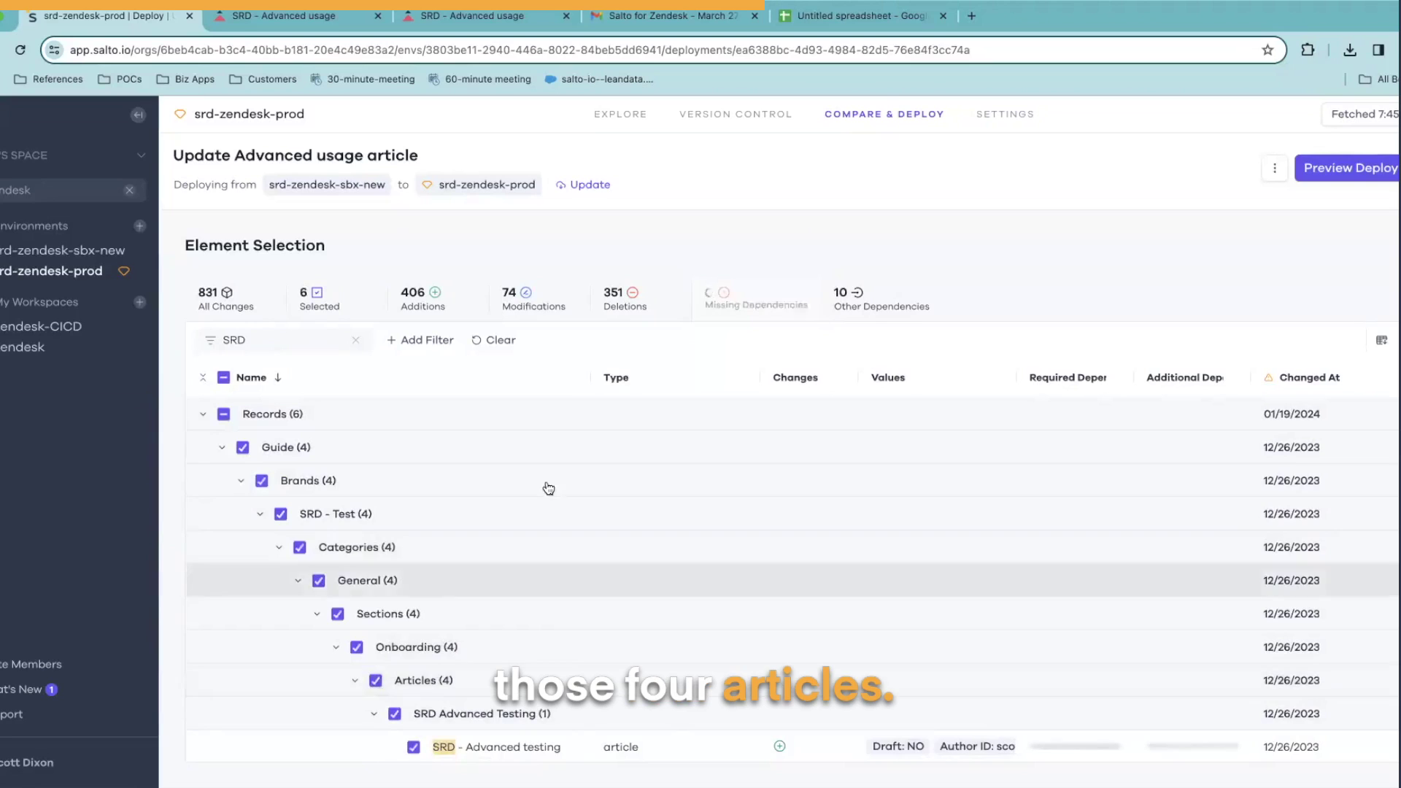
click(223, 414)
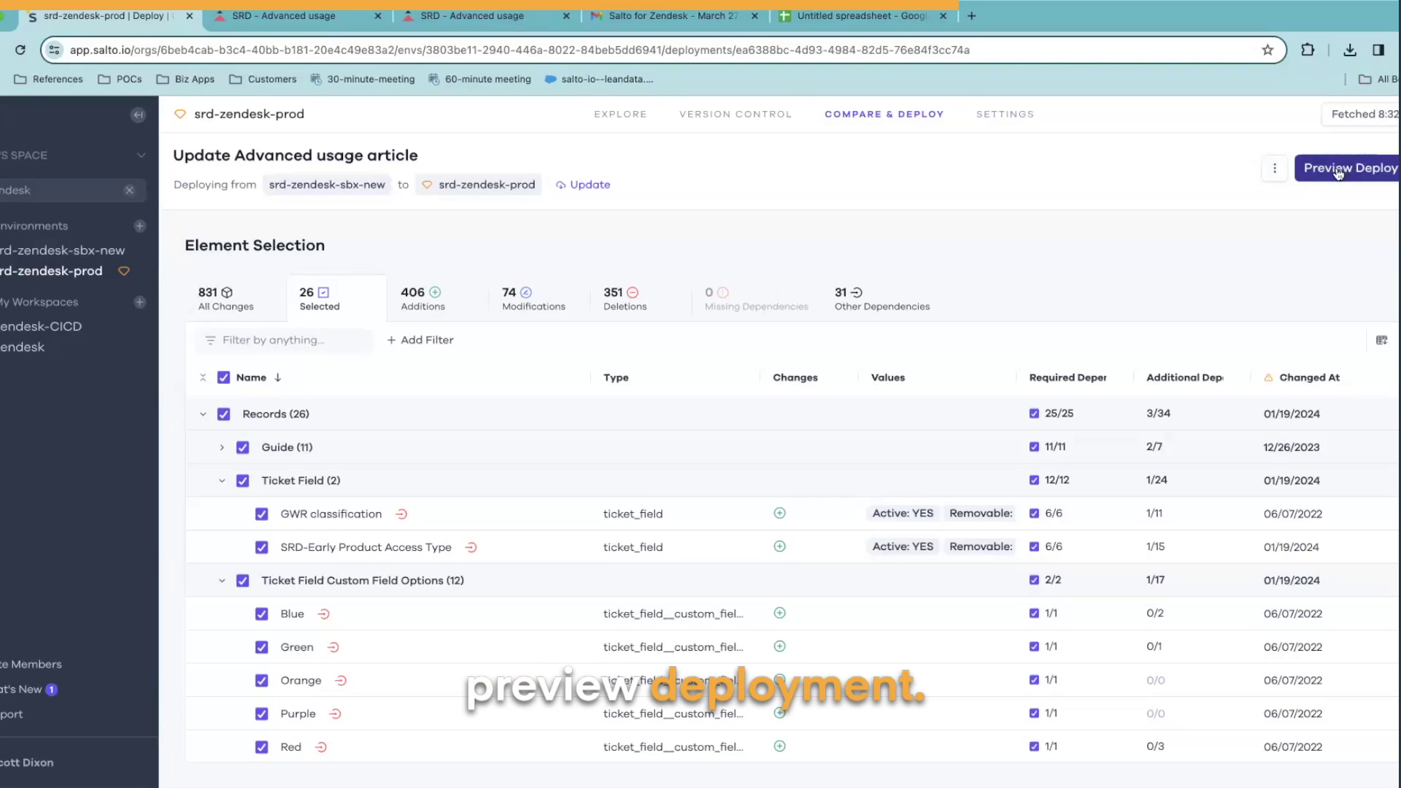
Preview the 25 additions and 1 modification, then proceed to Deploy & Push to production.
click(1339, 170)
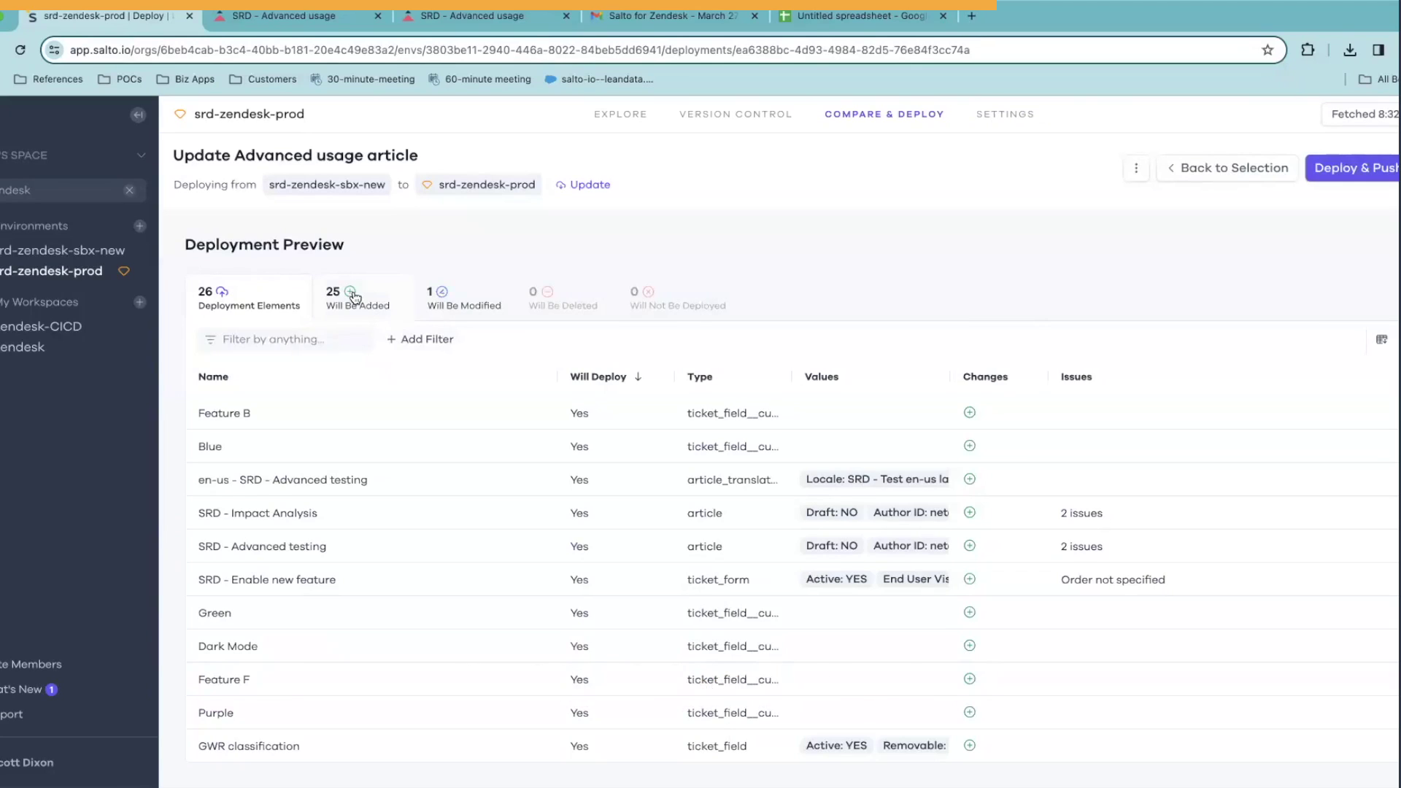
click(355, 297)
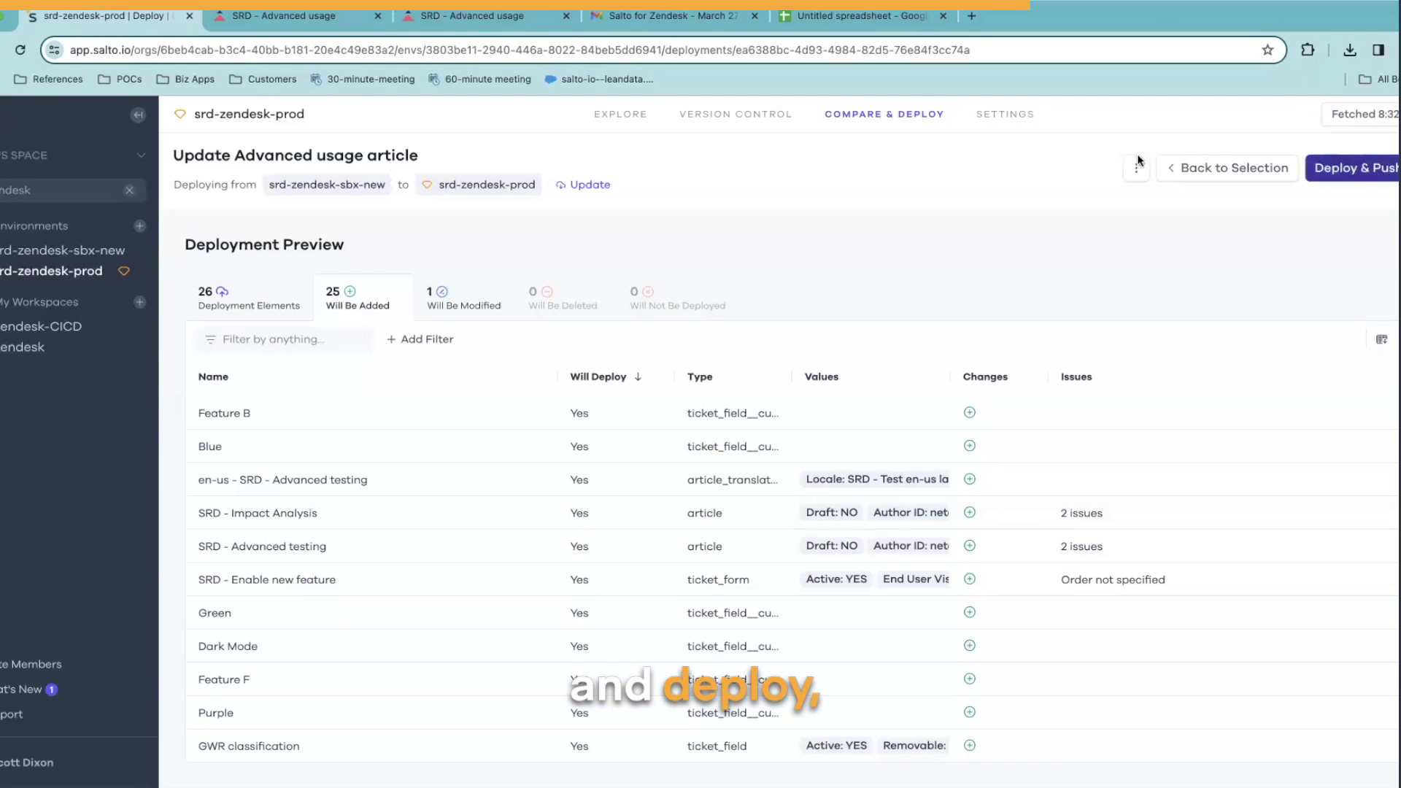
click(1338, 174)
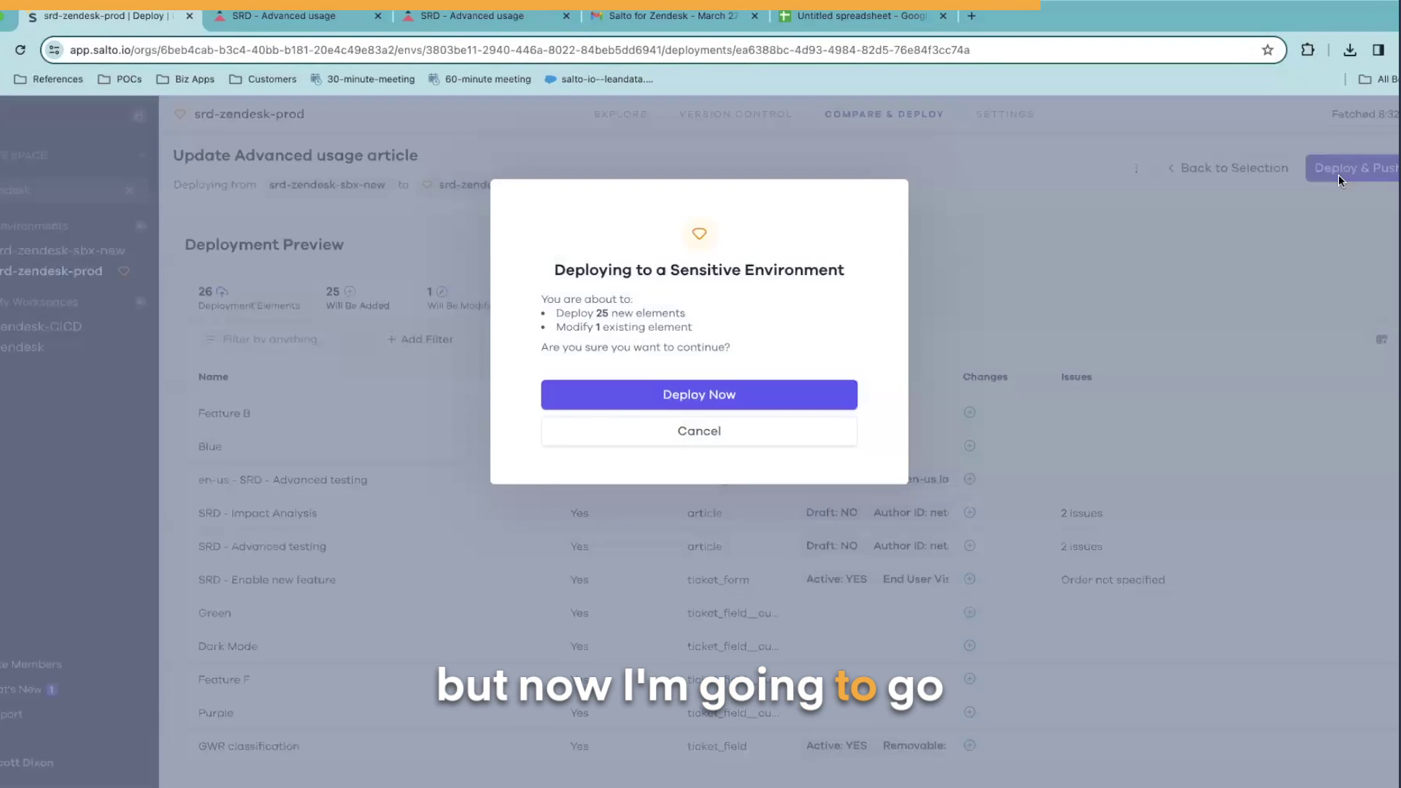
Confirm the deployment to srd-zendesk-prod, deploying all 26 elements with none failed.
click(719, 397)
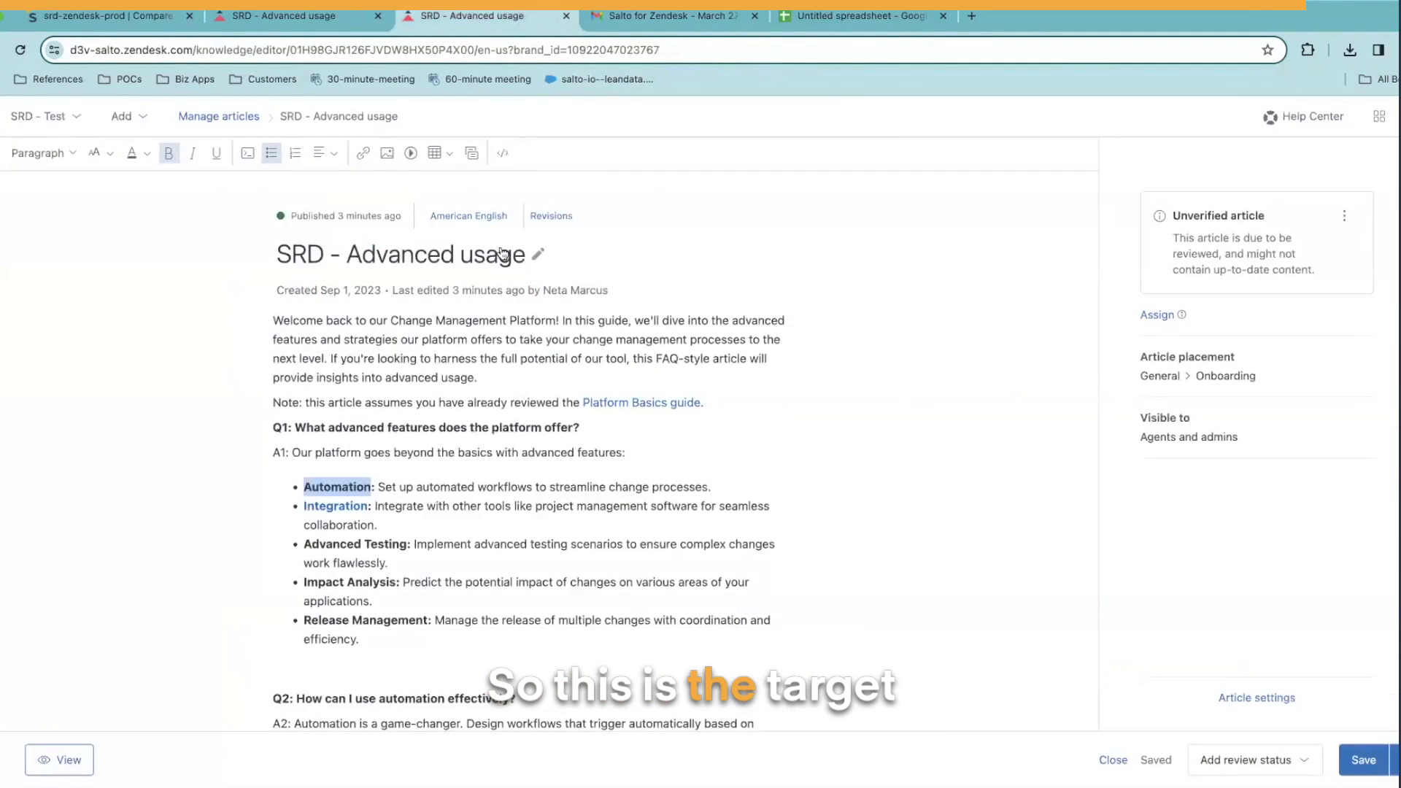
Reload the SRD - Advanced usage article in Zendesk Guide to show the deployed version.
click(149, 50)
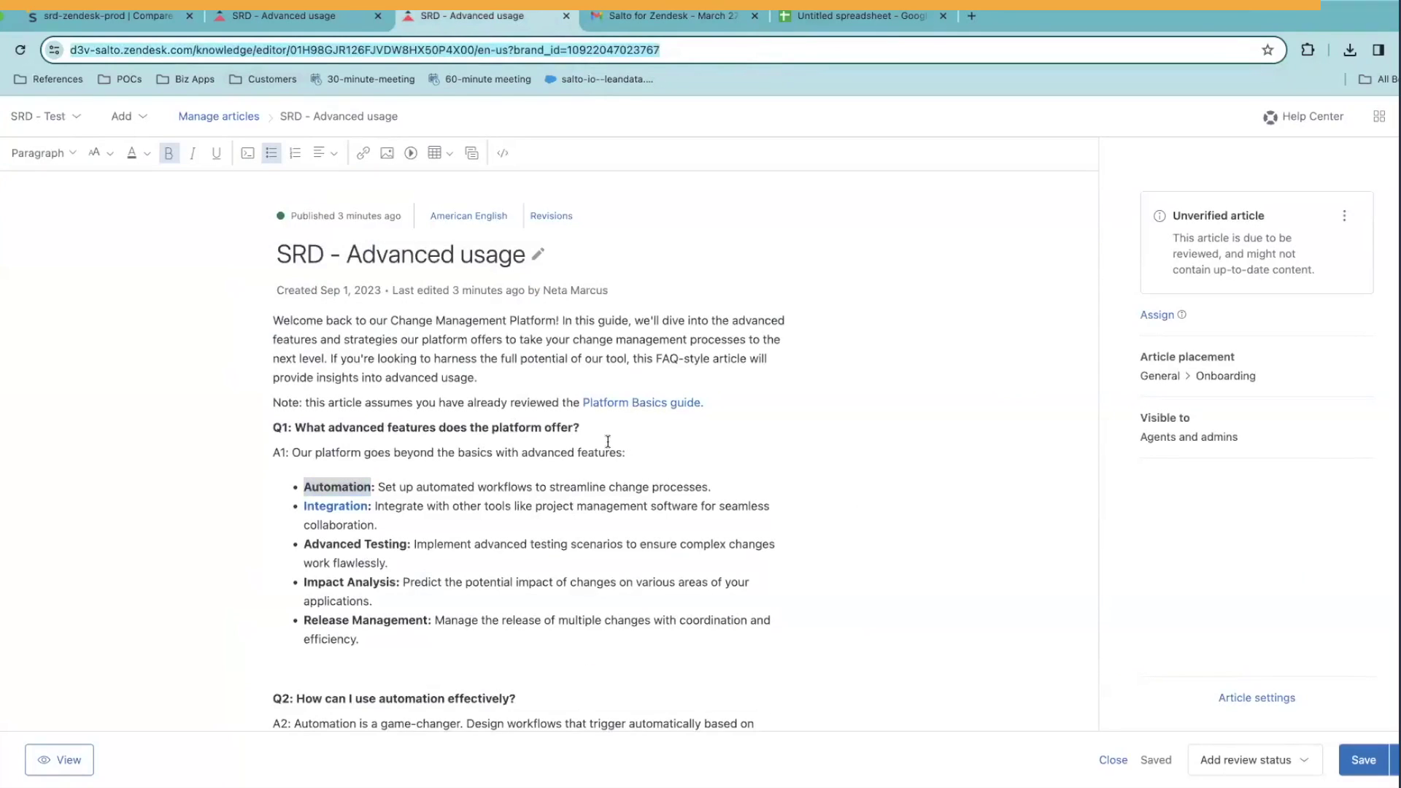
scroll(608, 442, down, 1)
key(Return)
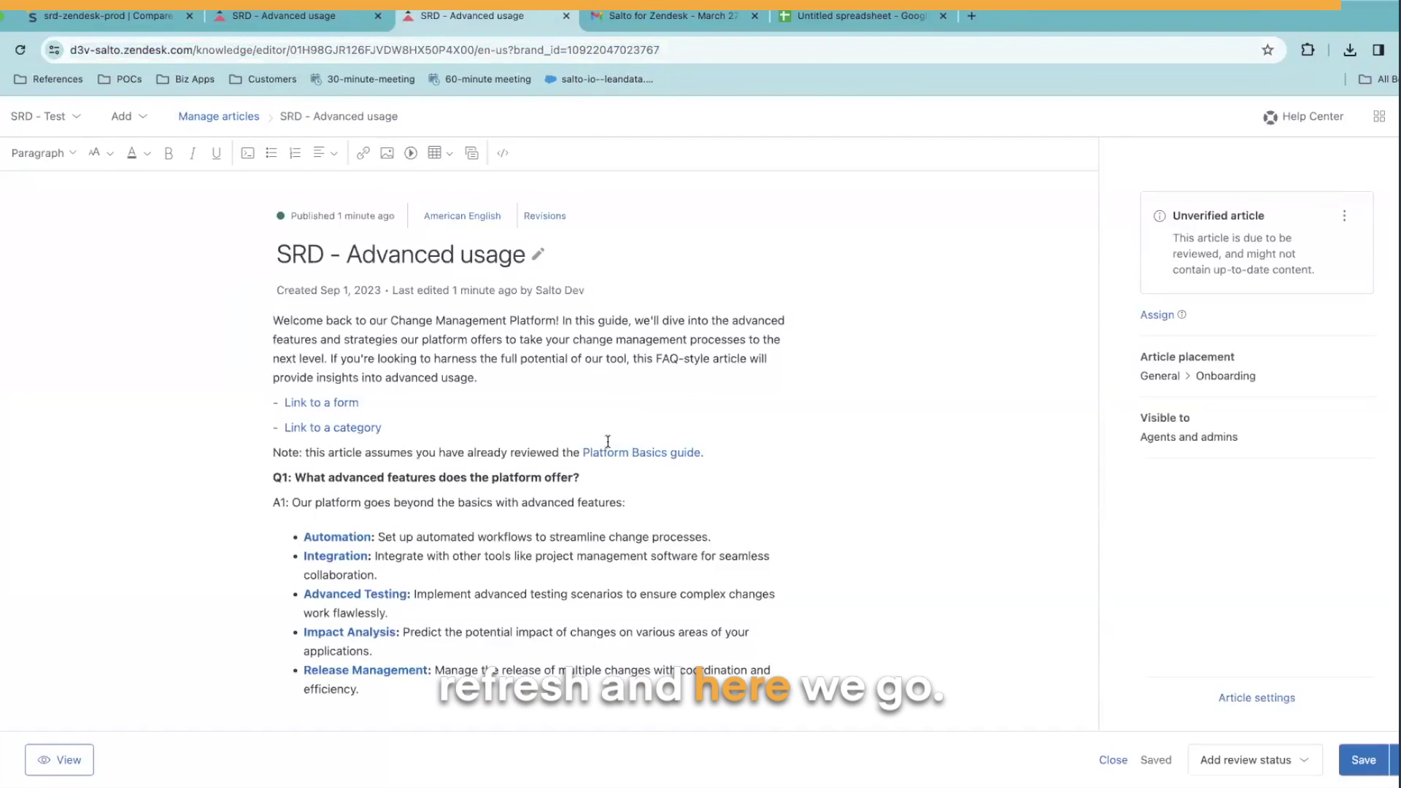
Check the new Automation and Integration links in the refreshed article.
scroll(483, 402, down, 2)
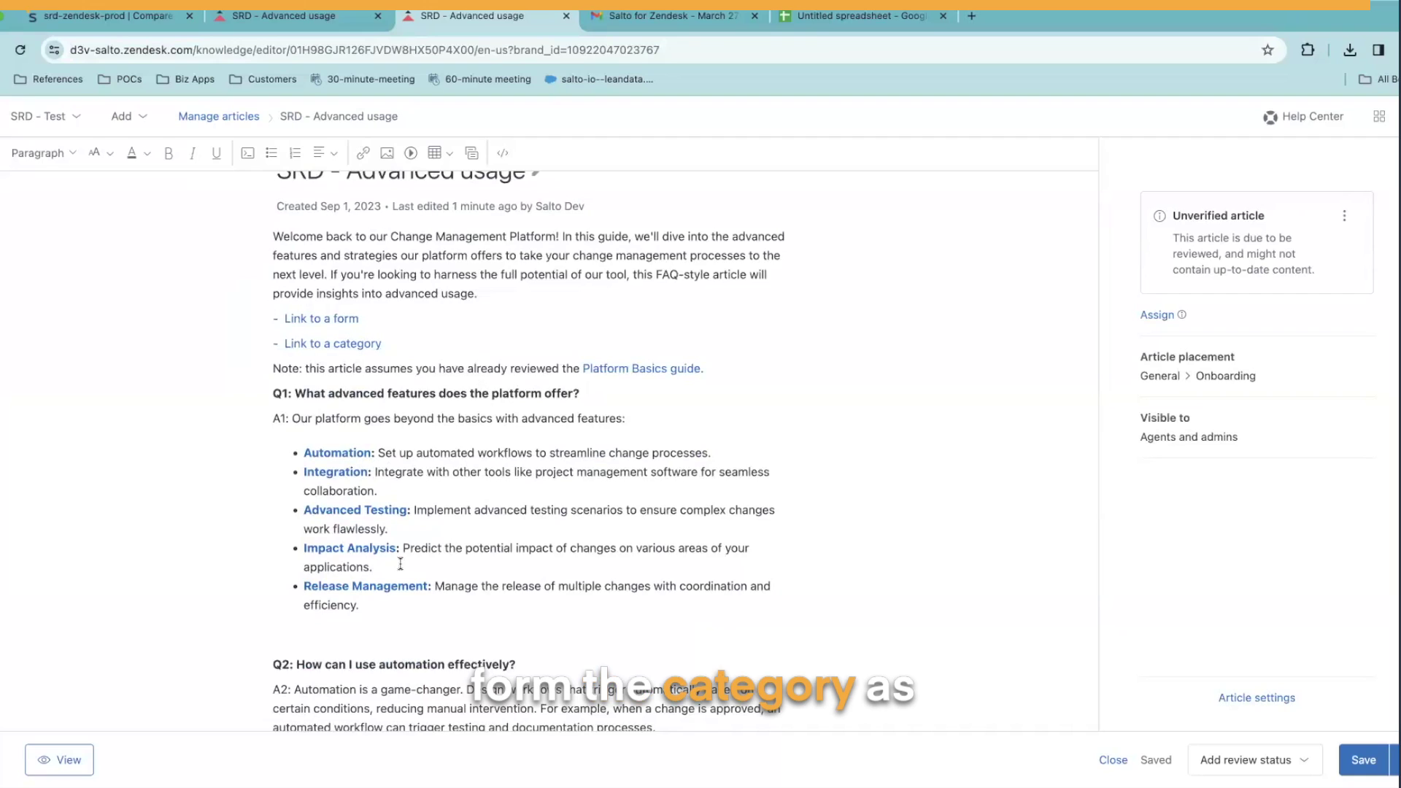
scroll(400, 564, down, 1)
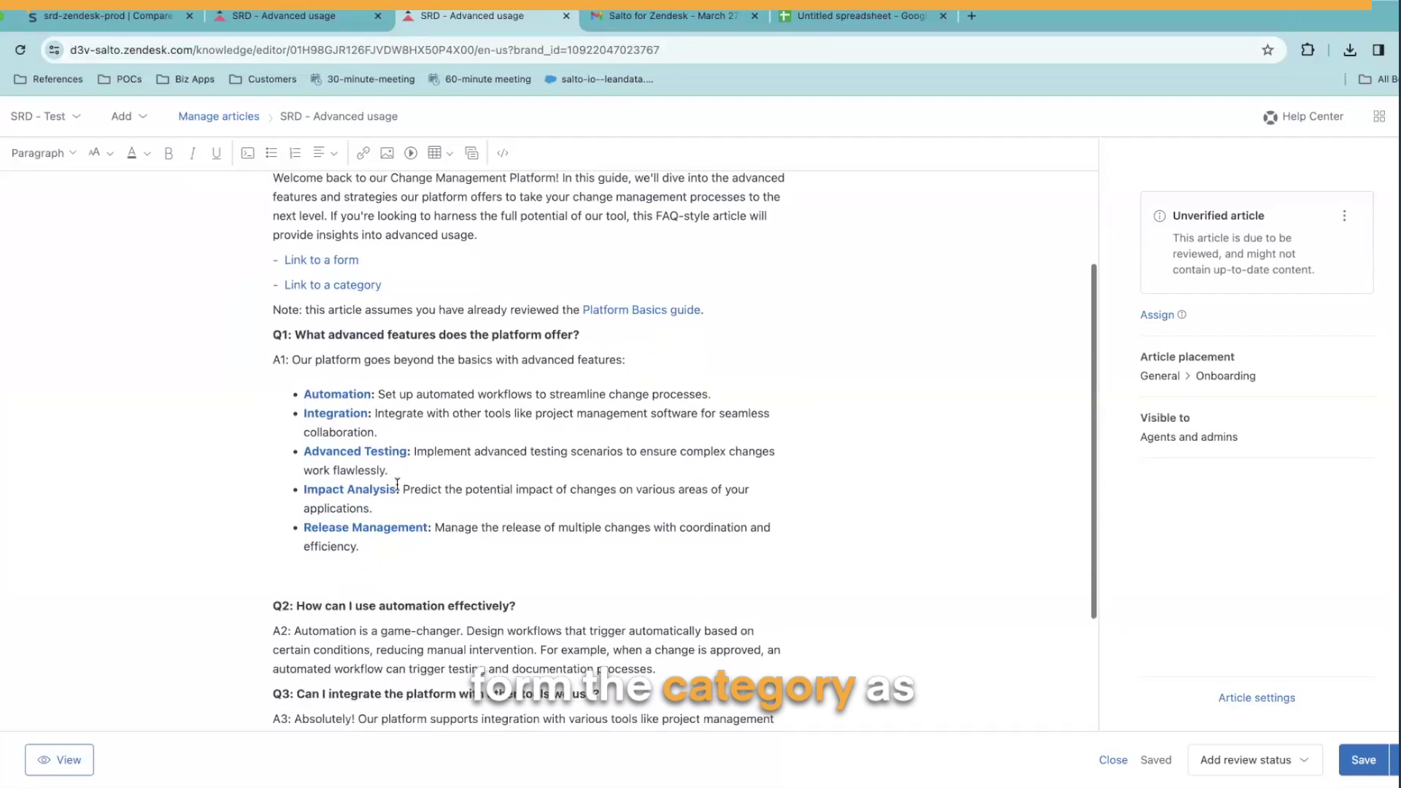
click(338, 394)
click(346, 413)
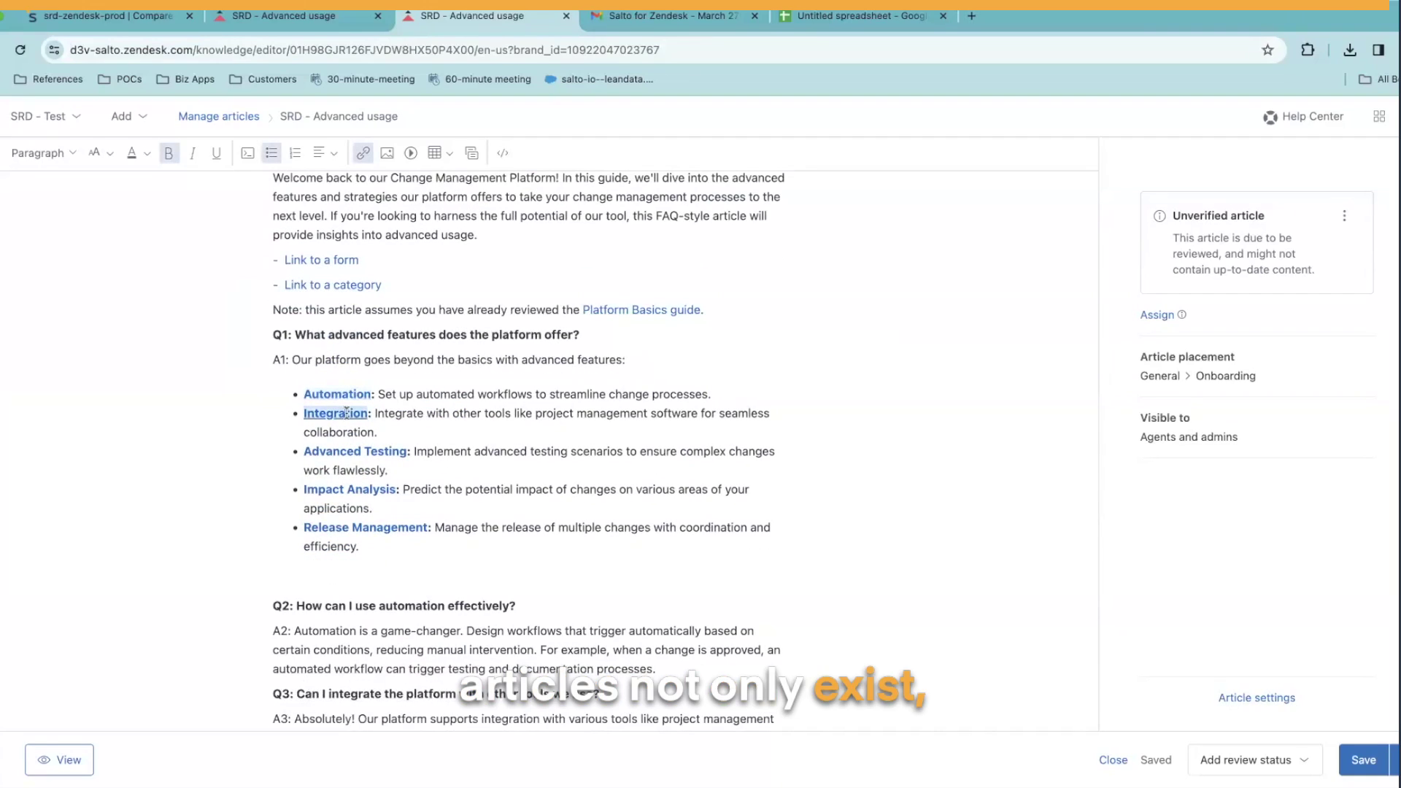